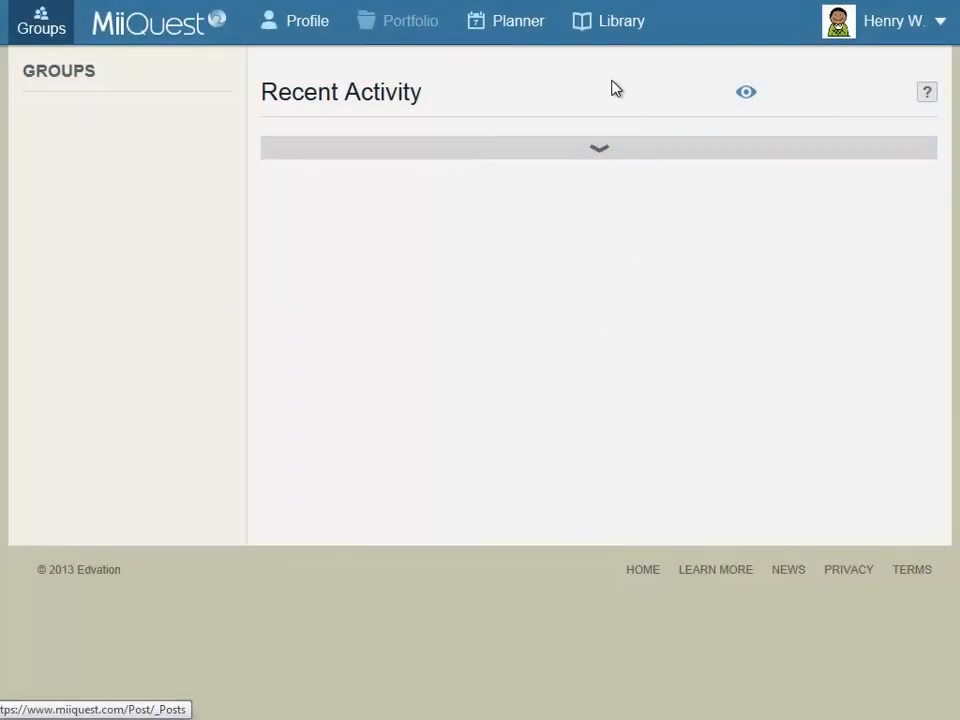
Open the student's library of TechSteps activities and sign out of the student account.
click(588, 33)
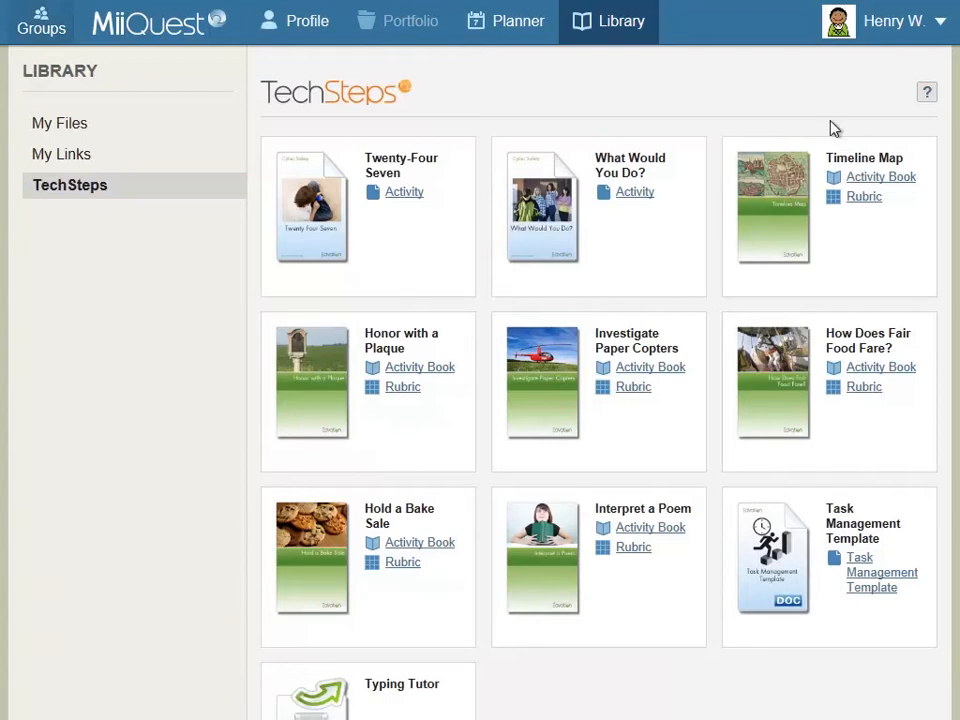
click(905, 30)
click(890, 89)
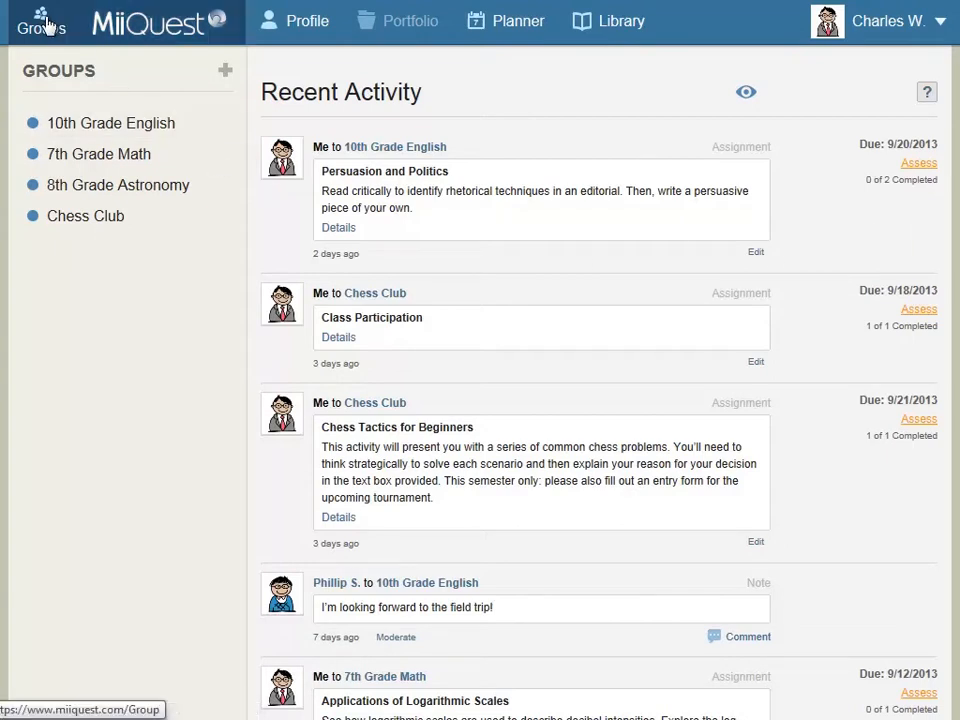
Start a new group with "6th Grade" as both screen name and formal name, and set its type to Assessment Only.
click(222, 78)
text(6th Grade)
click(513, 223)
text(6th Grade)
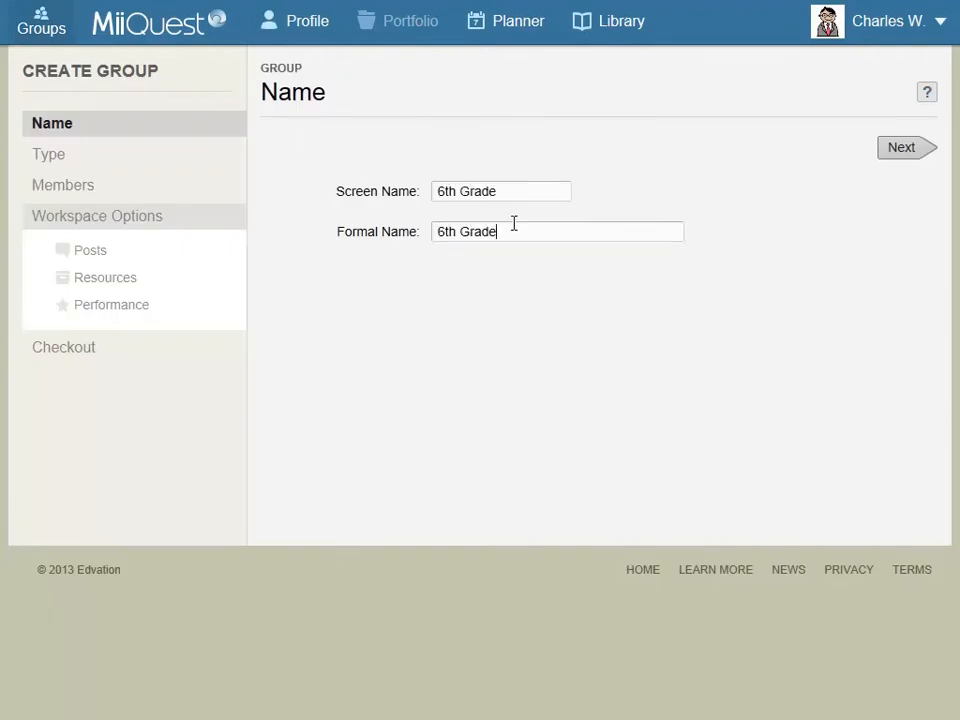
click(896, 154)
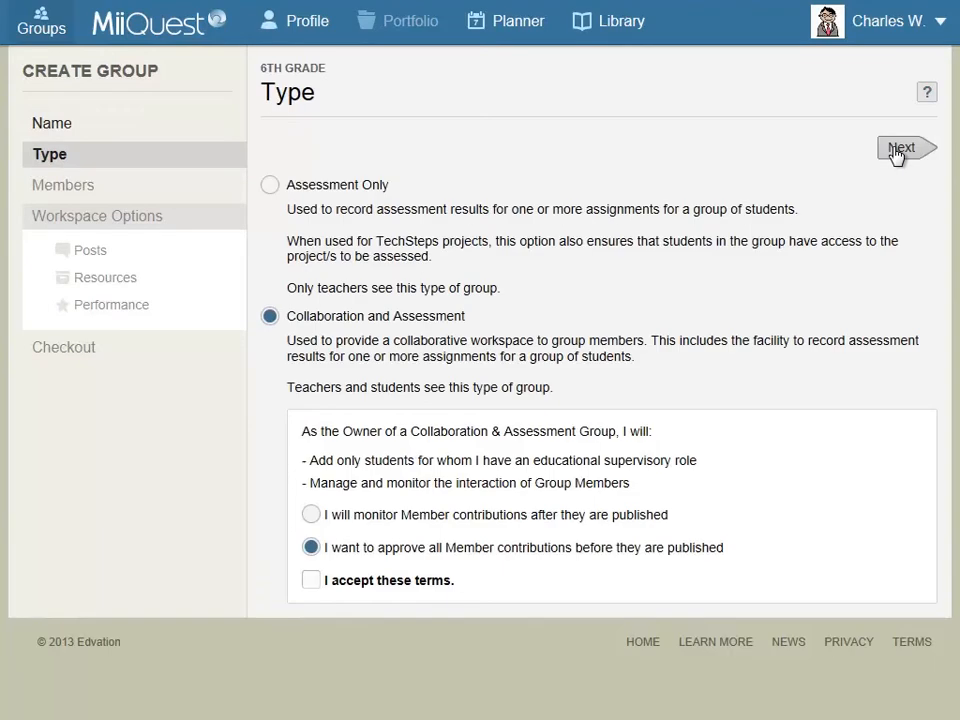
click(270, 185)
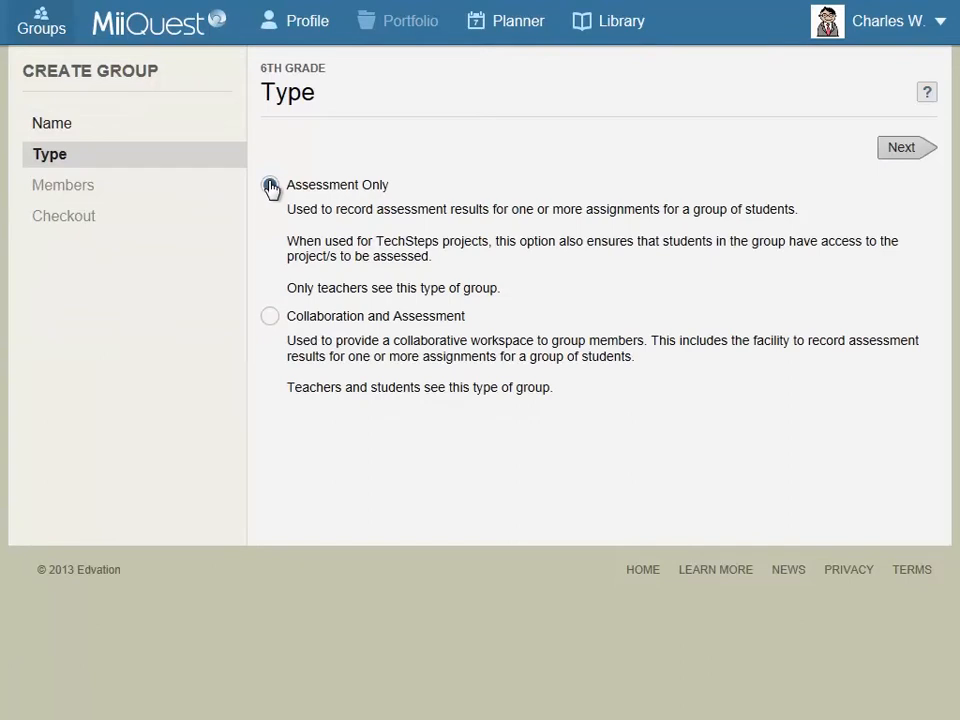
click(922, 153)
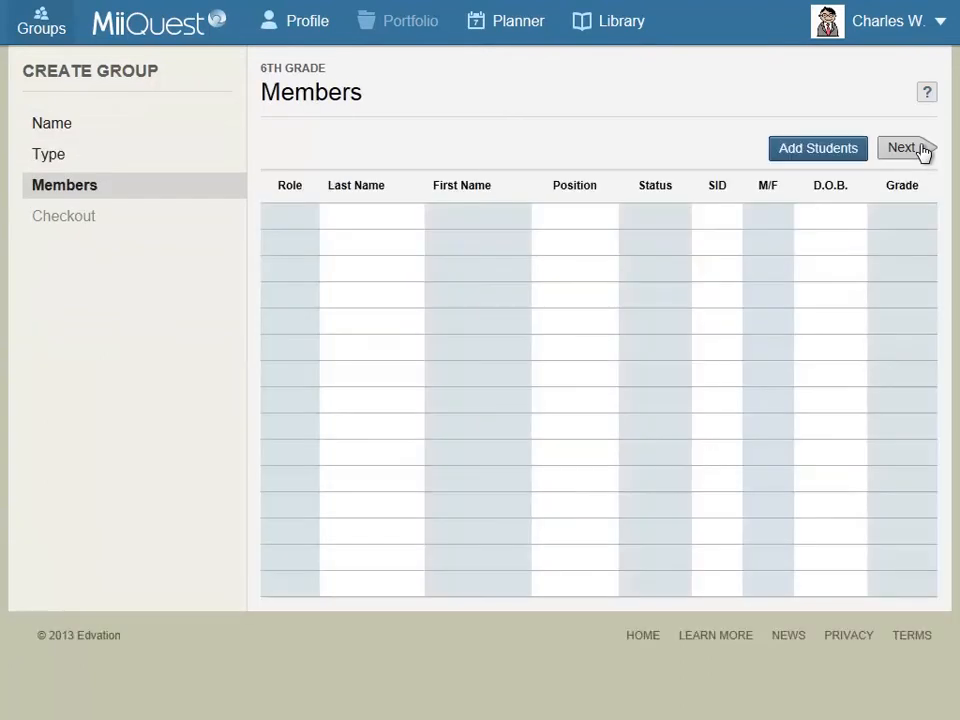
Find the Grade 6 students, add all of them as members, and create the group.
click(836, 160)
click(834, 197)
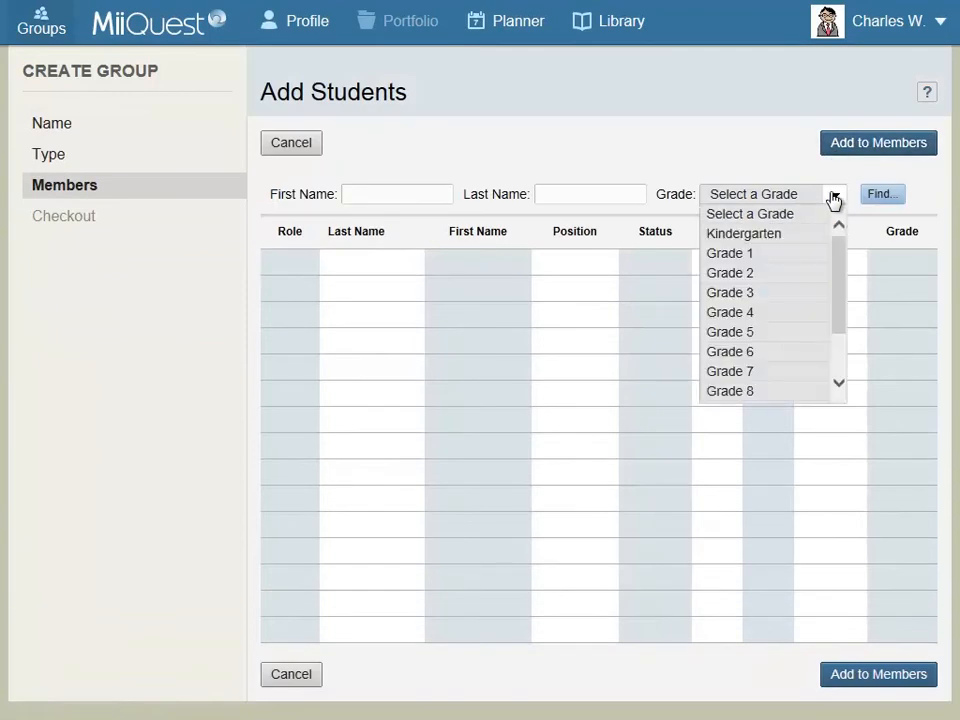
click(791, 352)
click(893, 200)
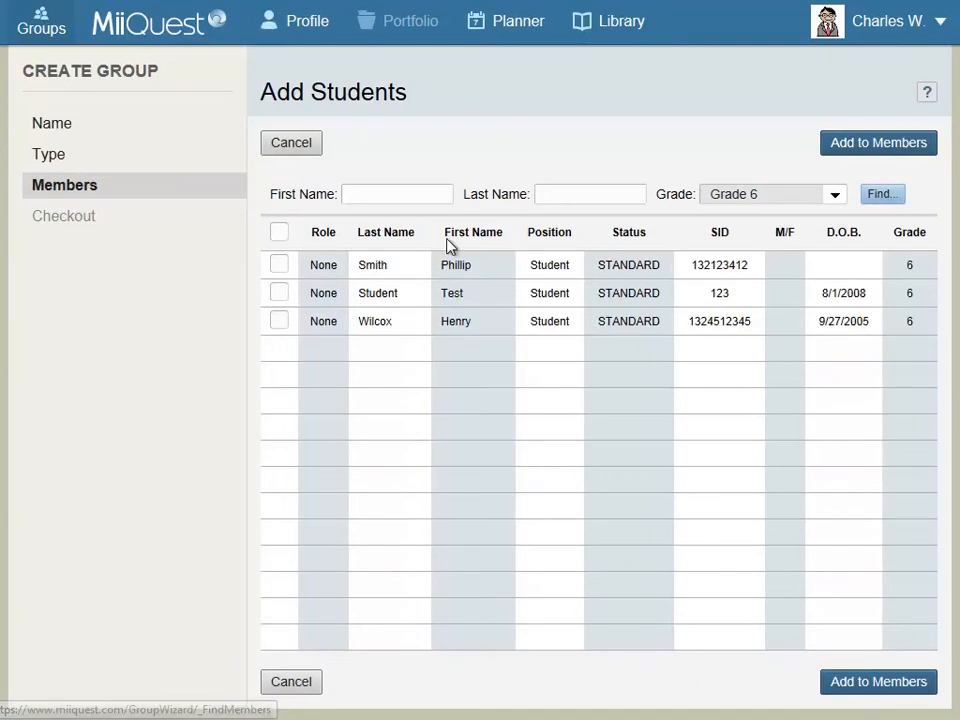
click(277, 232)
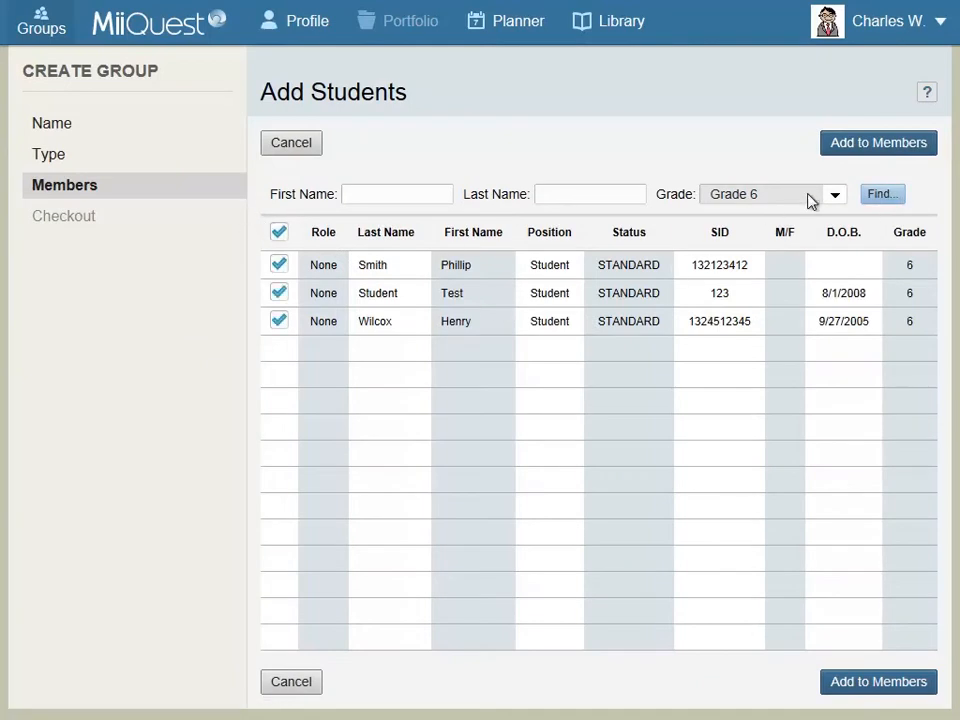
click(889, 146)
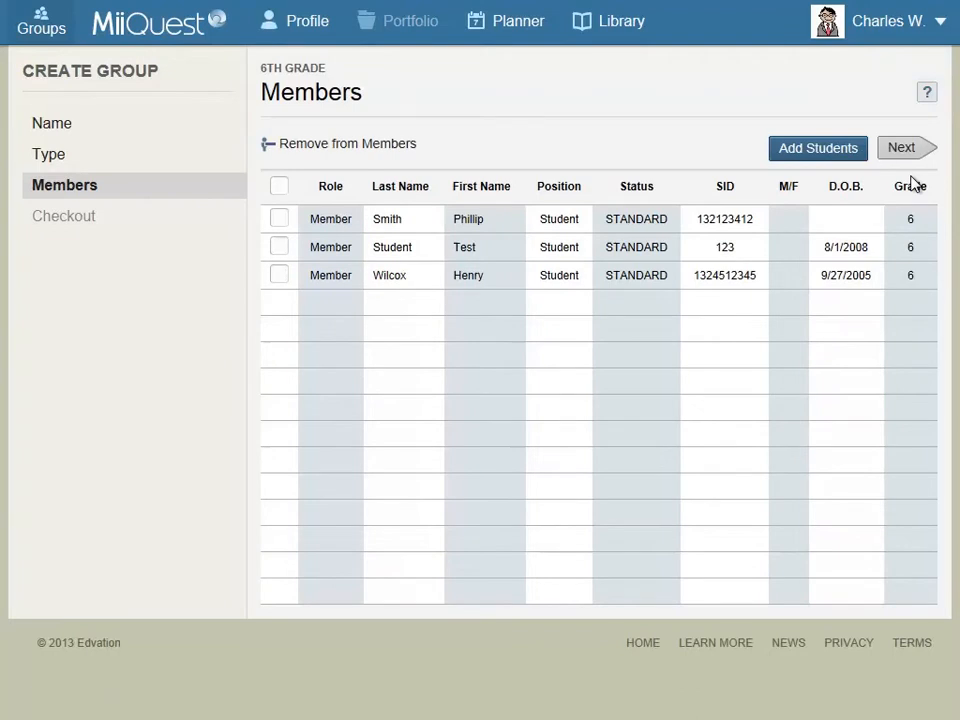
click(918, 148)
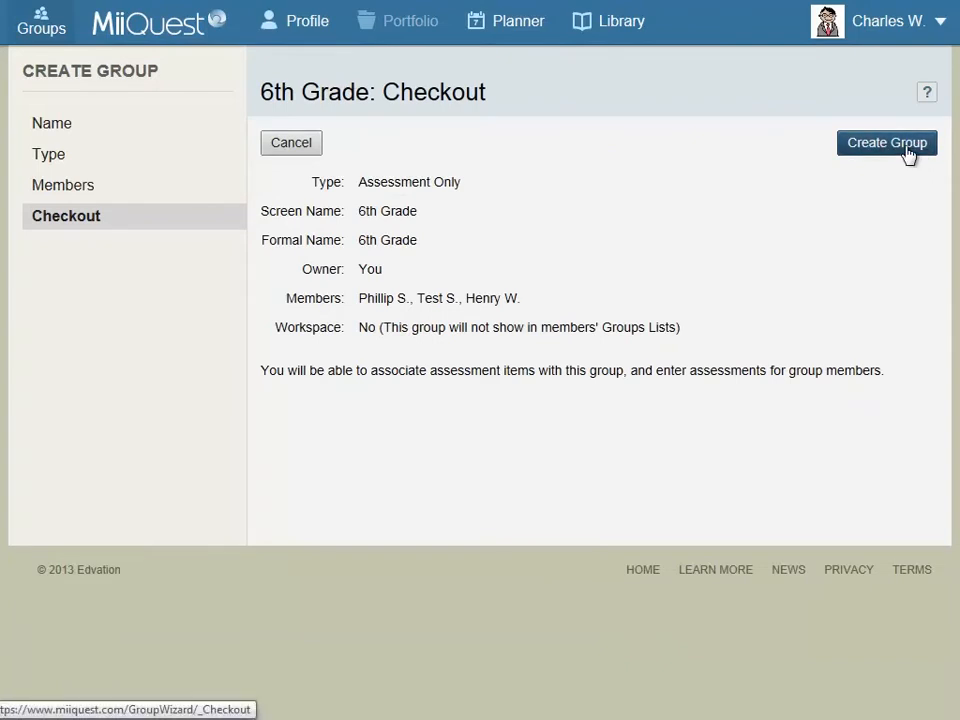
click(907, 148)
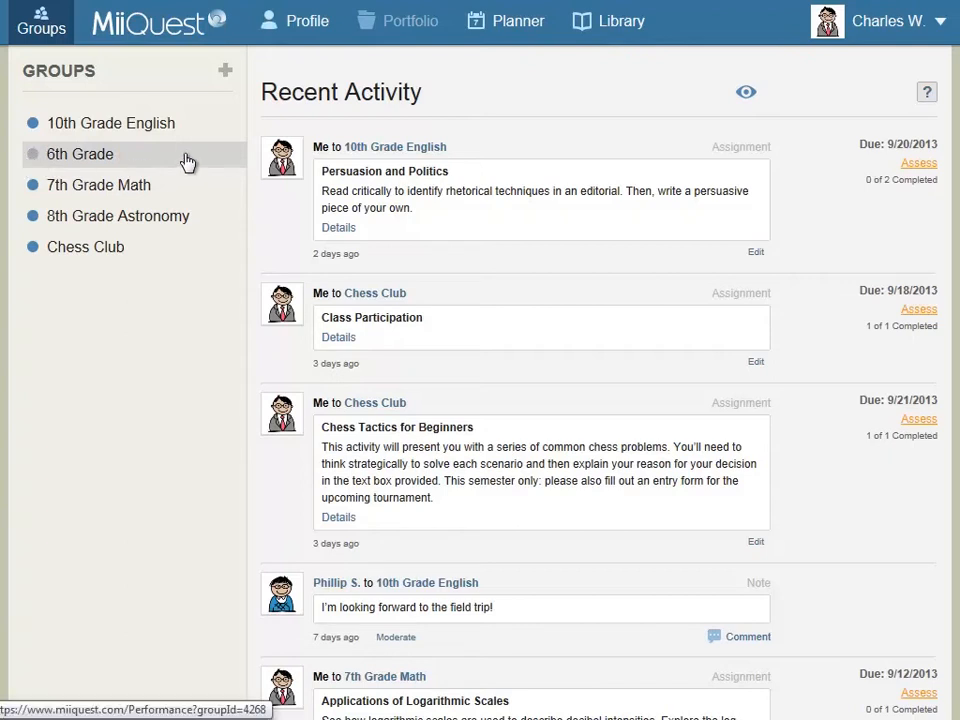
Open the "How Does Fair Food Fare?" activity from the Grade 6 content of the TechSteps K-8 Core library.
click(585, 24)
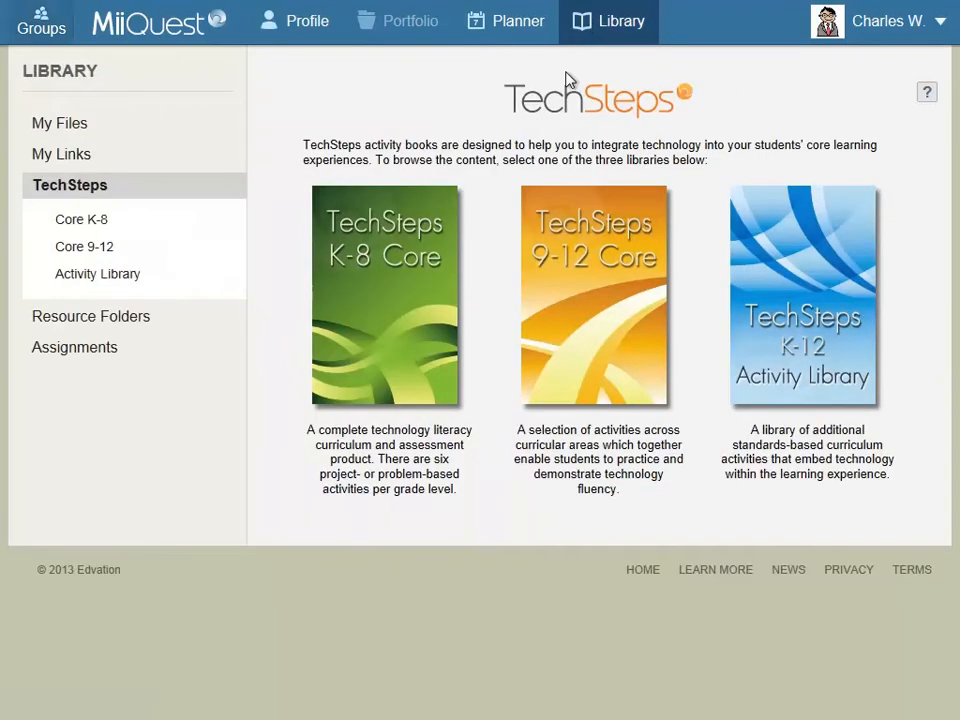
click(333, 333)
click(767, 95)
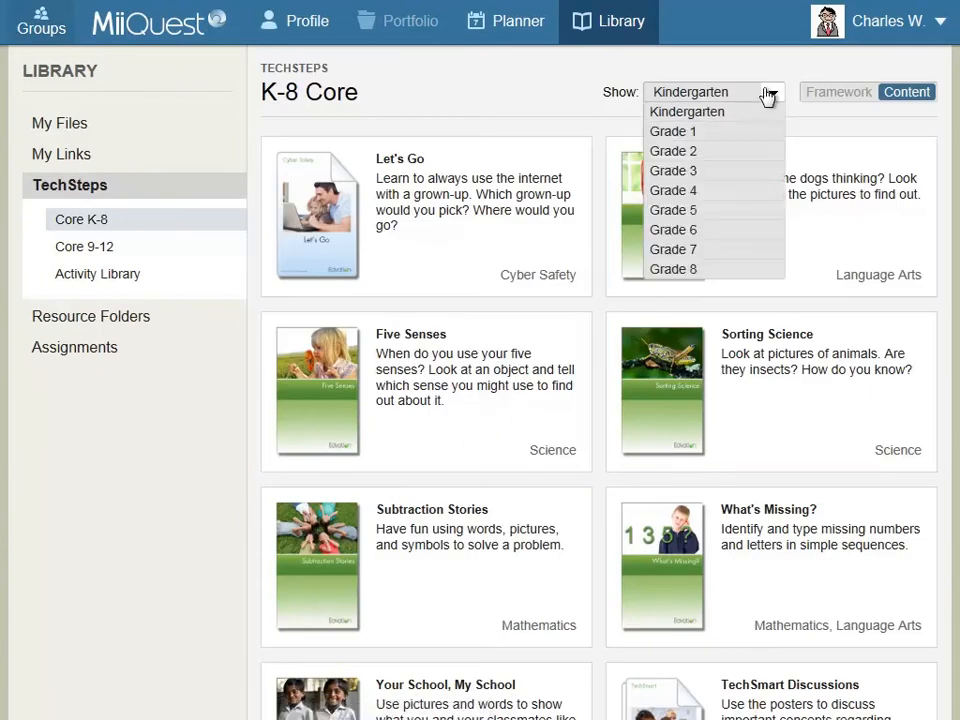
click(709, 231)
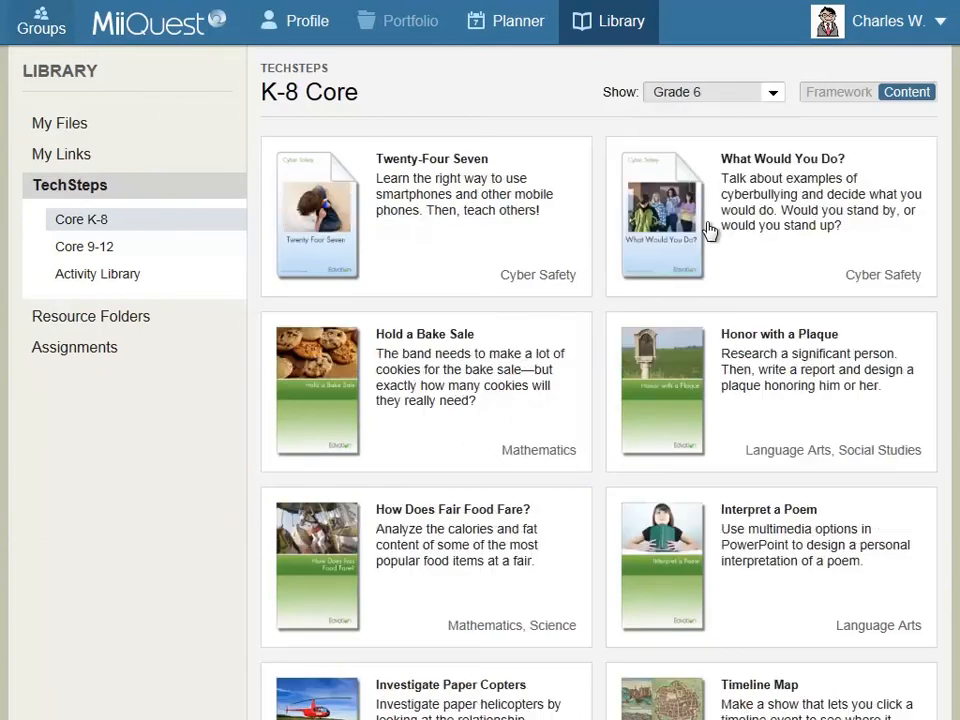
click(470, 540)
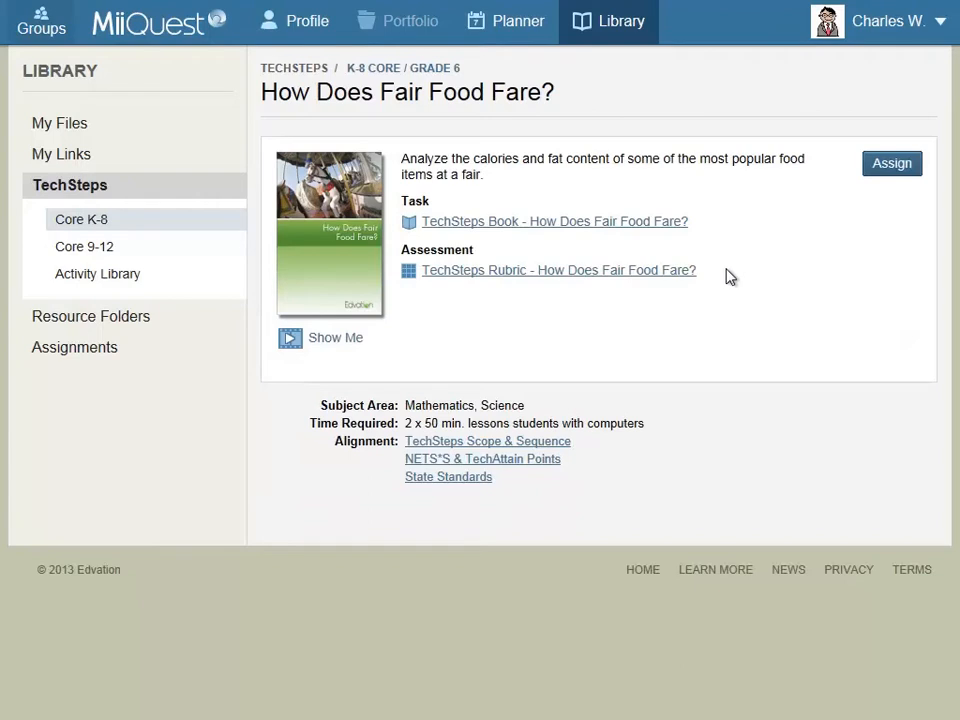
Start an assignment from the activity for all members of the 6th Grade group.
click(882, 168)
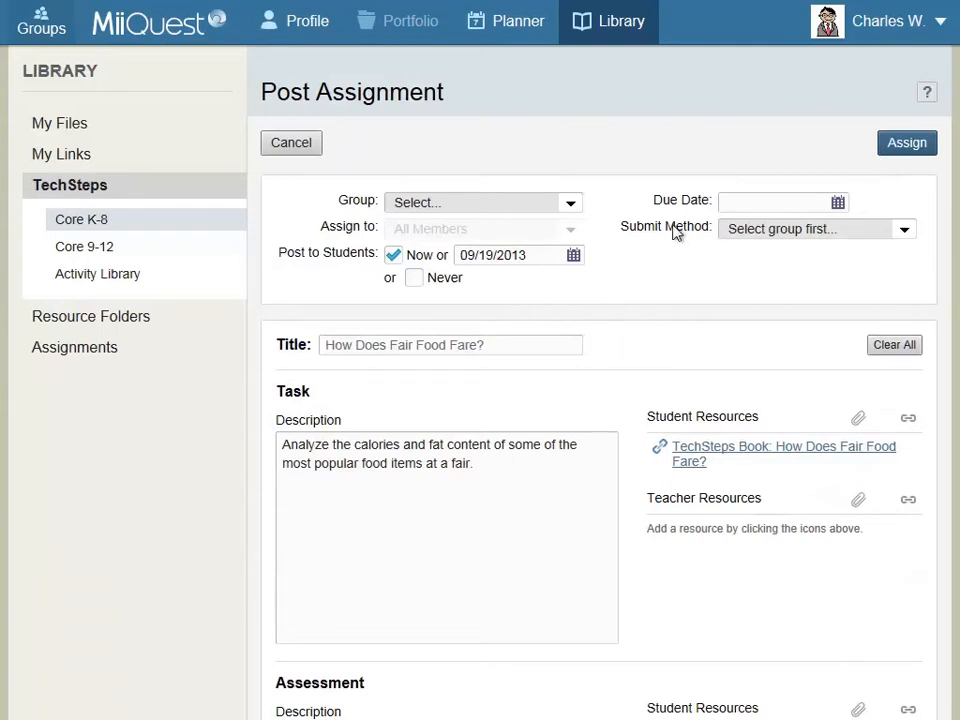
click(567, 205)
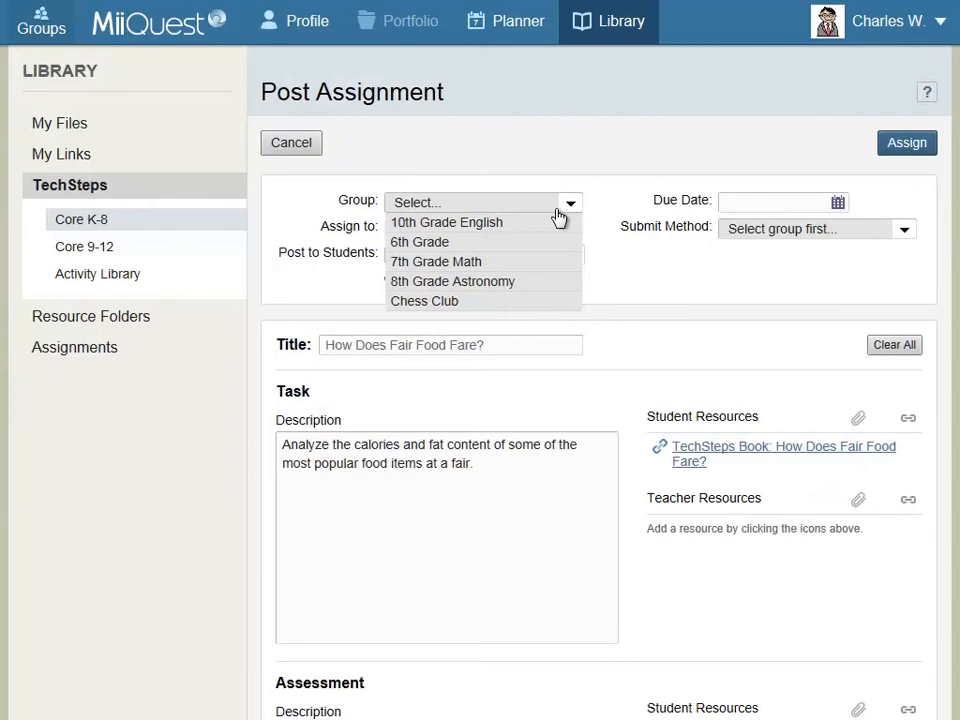
click(533, 241)
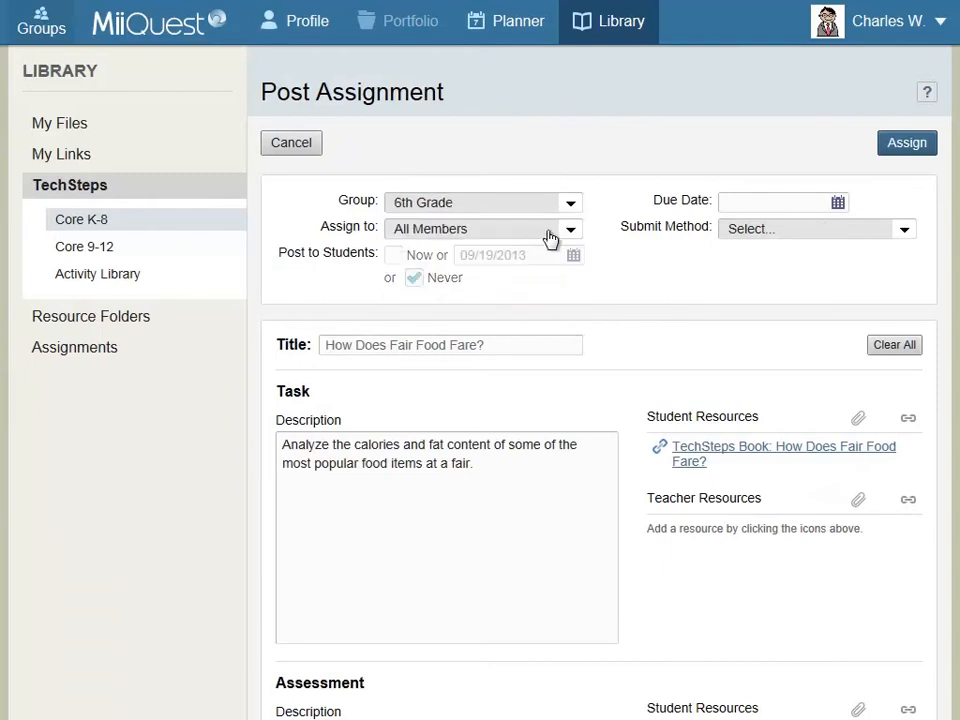
click(563, 232)
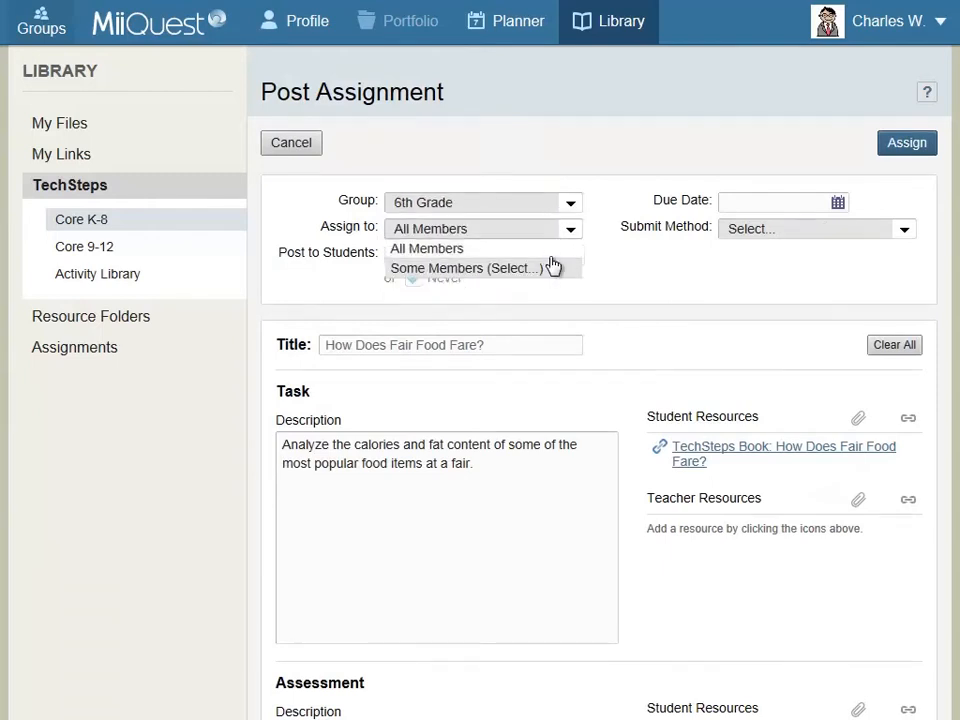
click(552, 251)
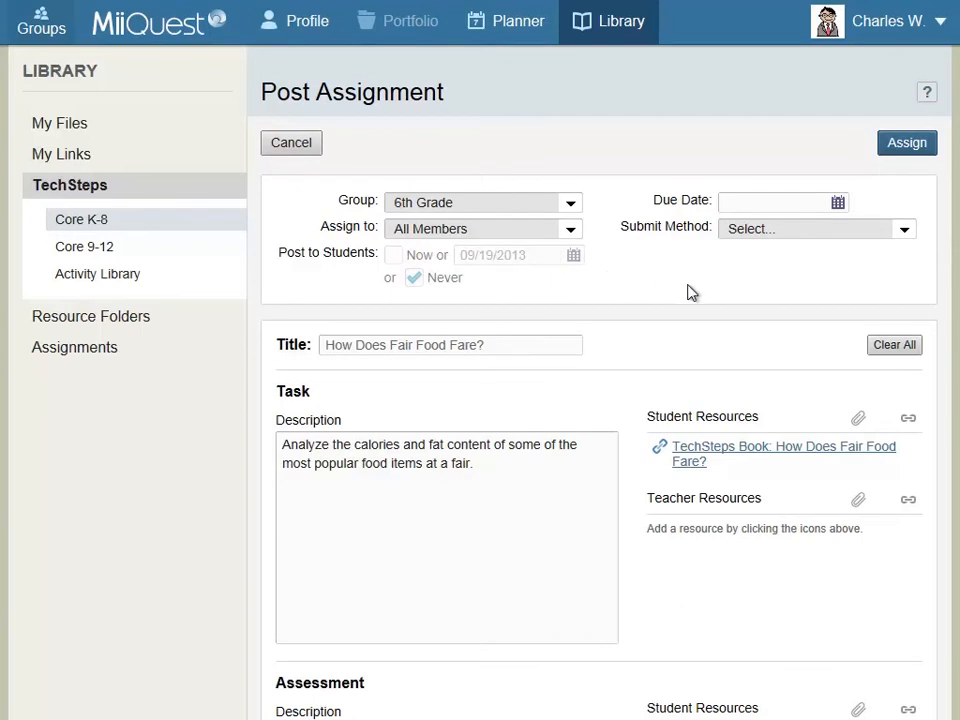
Set the due date to 09/27/2013 and the submit method to Hand in During Class, and post the assignment.
click(836, 204)
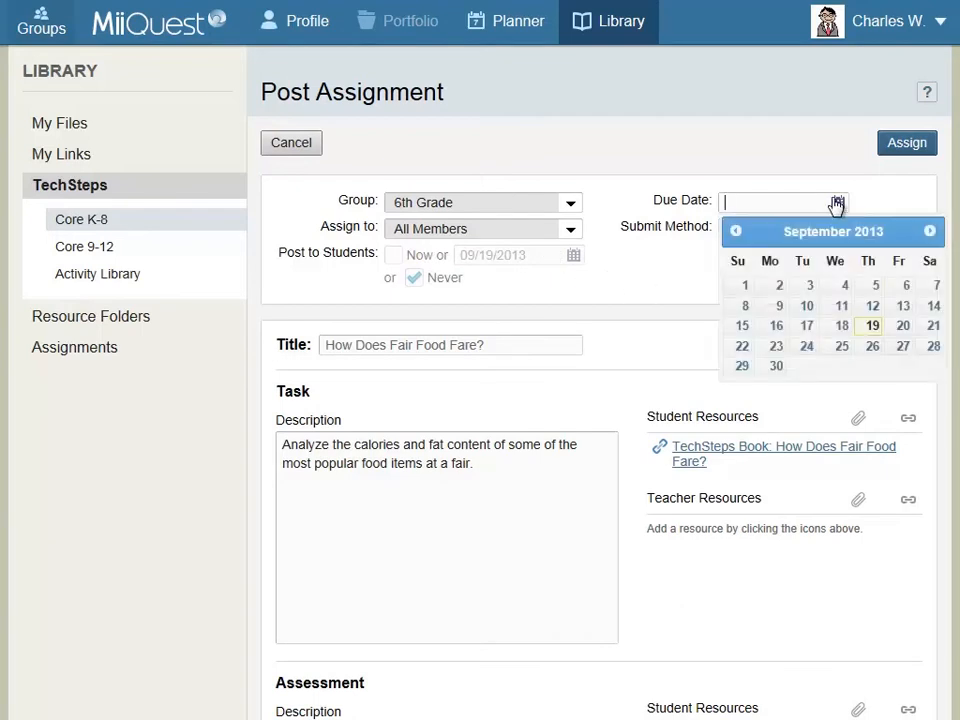
click(902, 346)
click(903, 232)
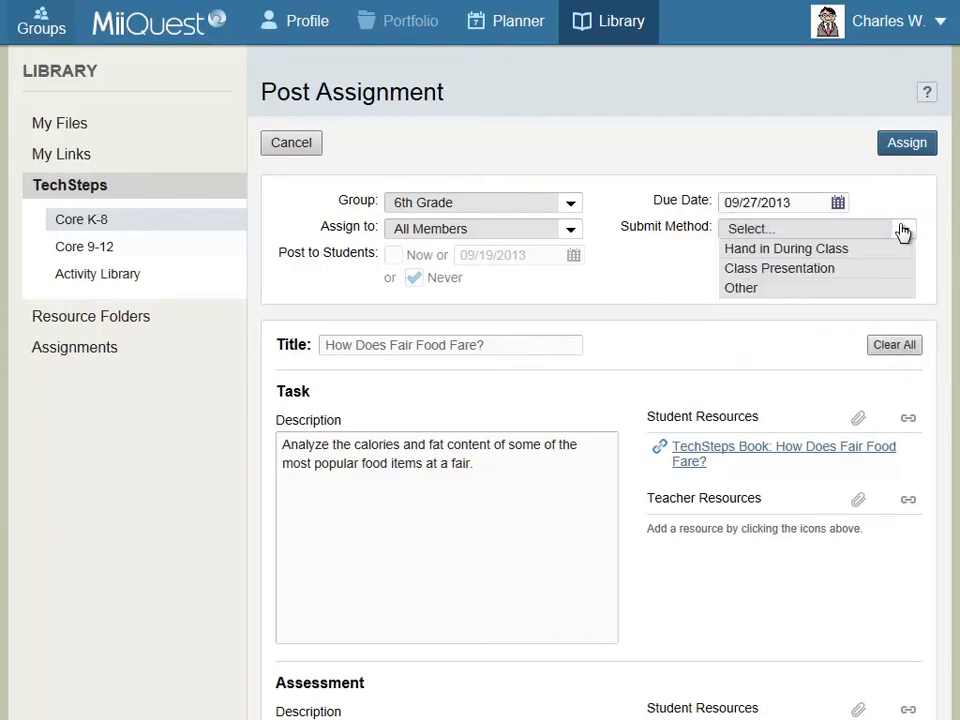
click(882, 248)
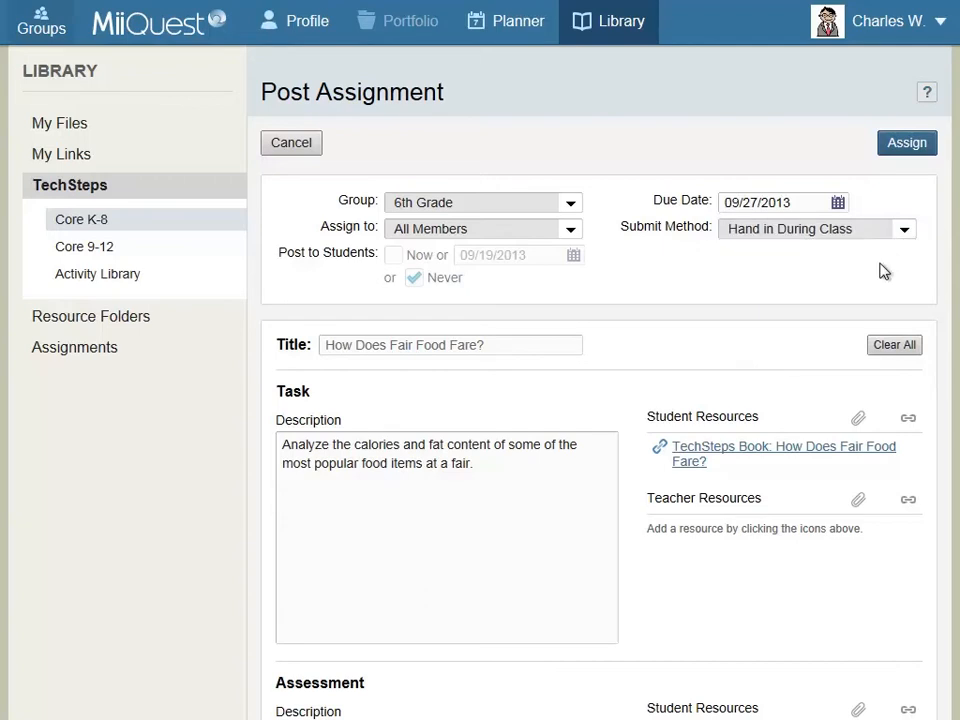
click(925, 146)
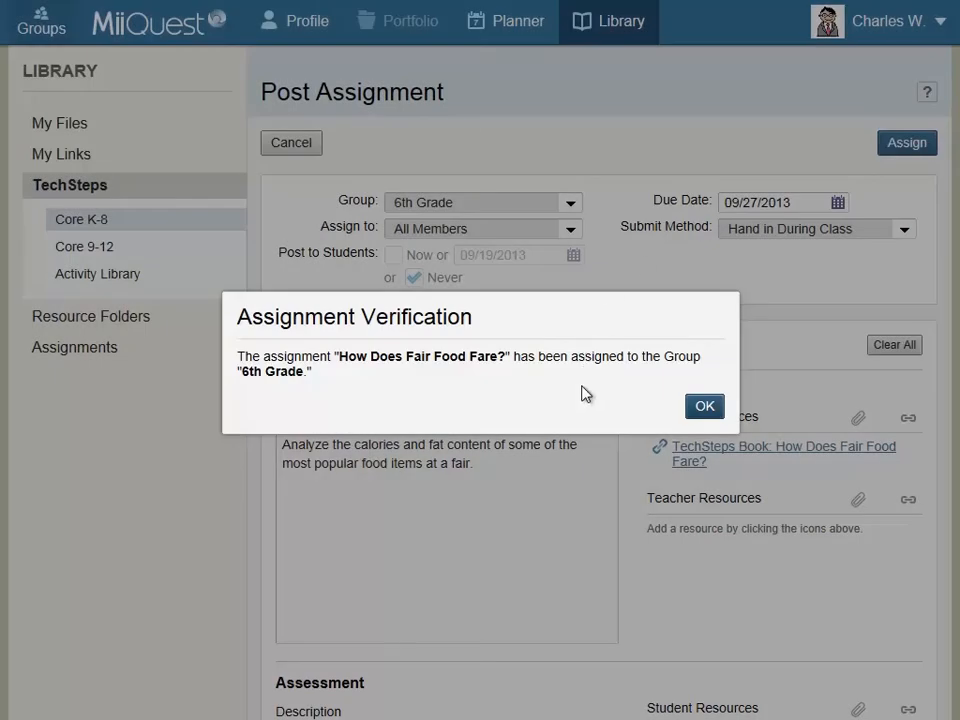
click(704, 407)
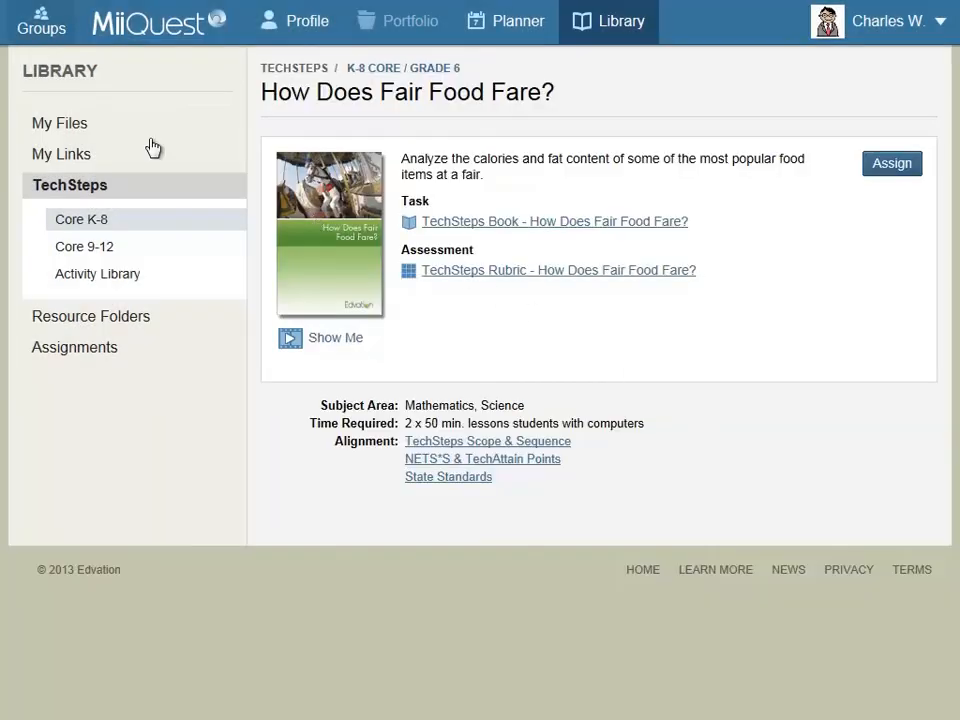
Open the first student's assessment rubric for the "How Does Fair Food Fare?" assignment in the 6th Grade group.
click(41, 20)
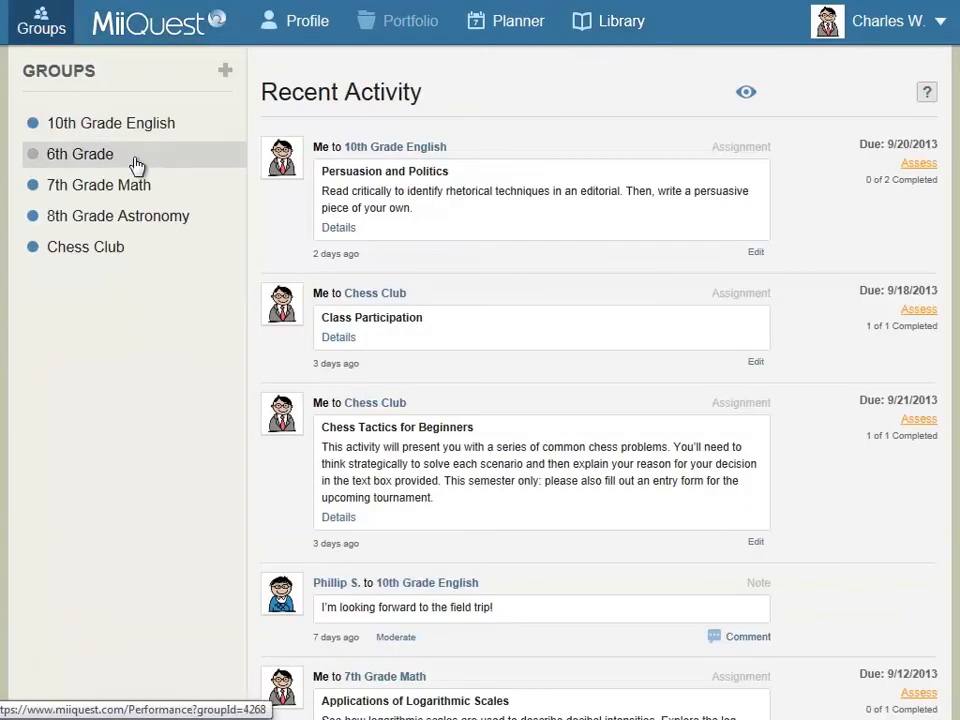
click(129, 156)
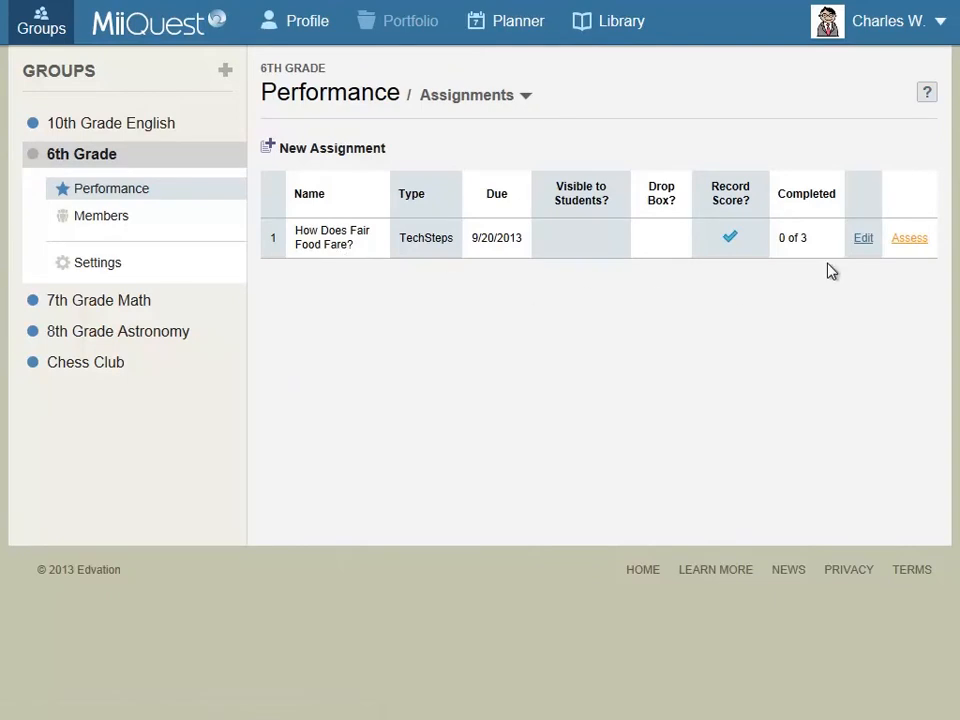
click(899, 241)
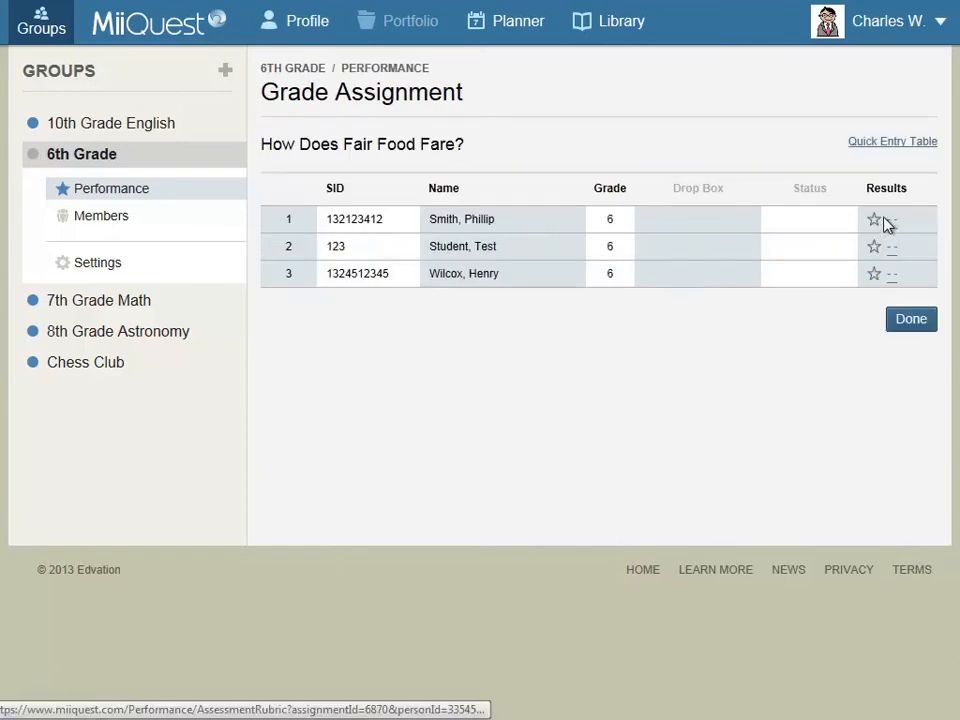
click(873, 221)
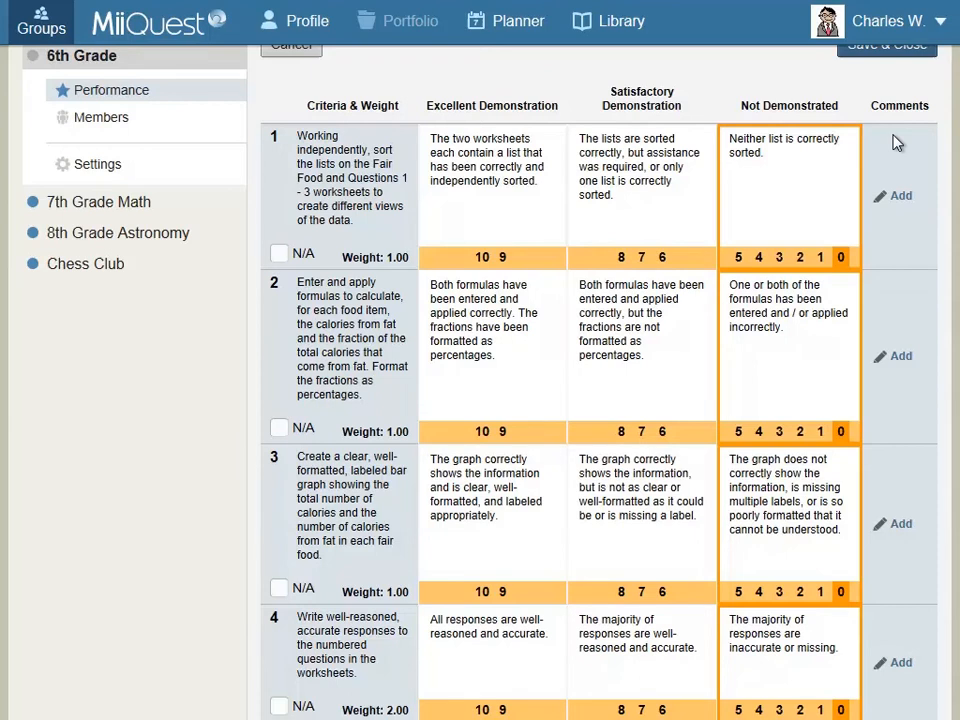
Score the seven rubric criteria 10, 7, 10, 9, 10, 10 and 10, and save the assessment.
click(505, 212)
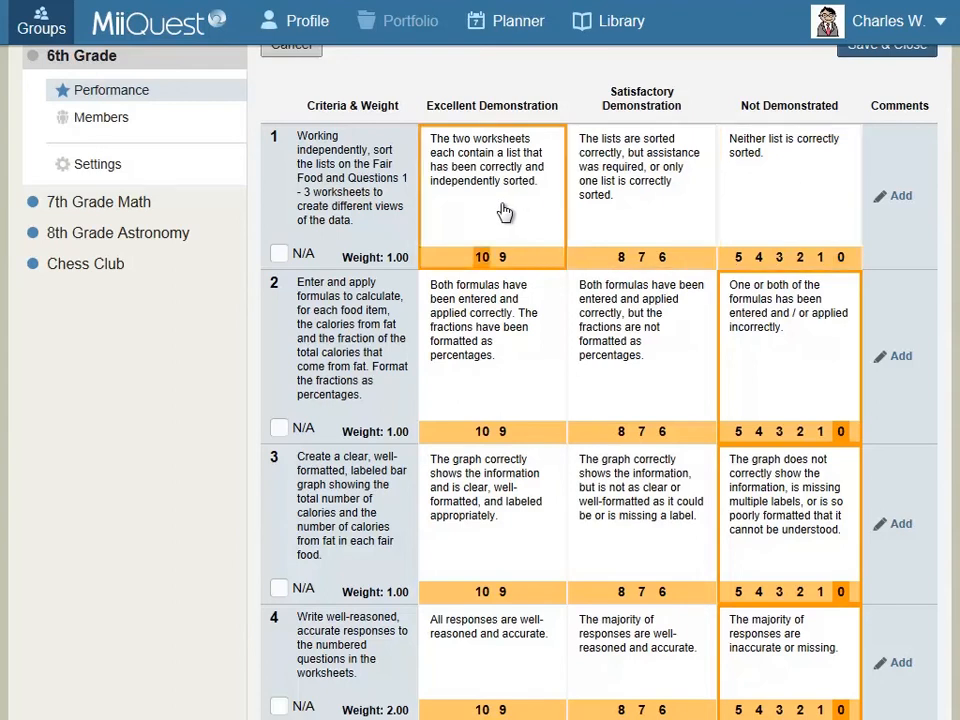
click(628, 386)
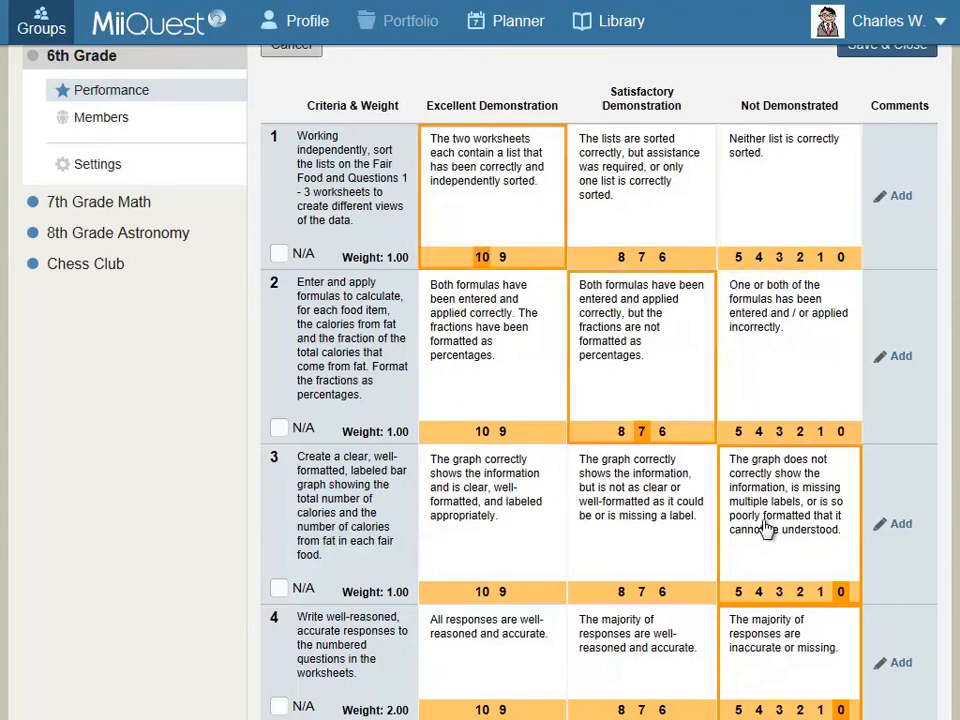
click(497, 521)
scroll(491, 521, down, 5)
click(501, 491)
click(484, 653)
scroll(485, 640, down, 4)
click(484, 525)
scroll(492, 562, down, 2)
click(484, 605)
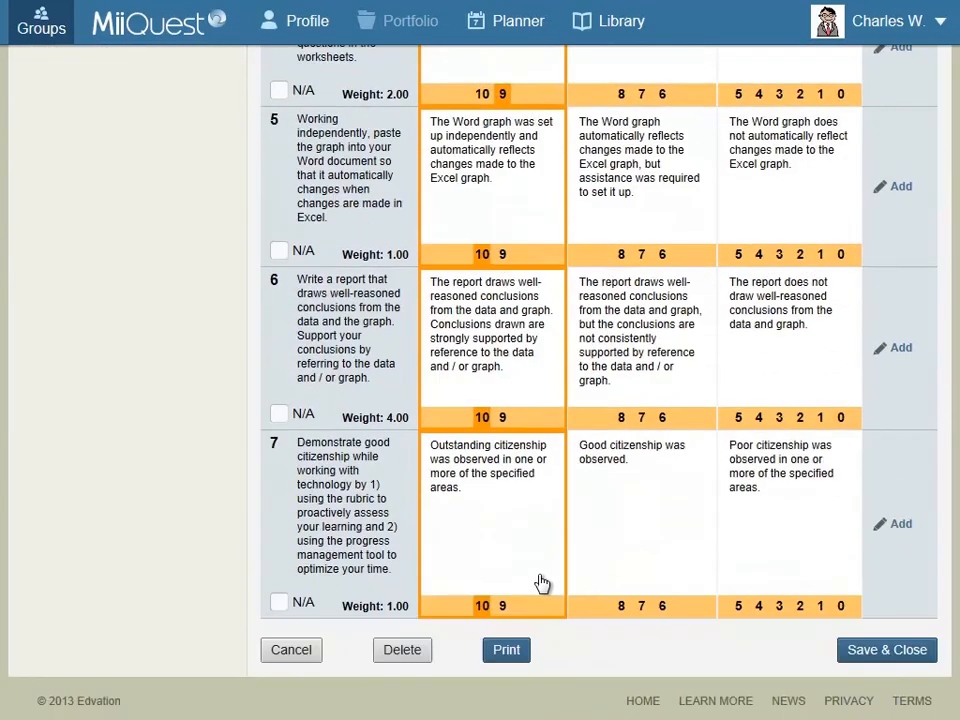
click(888, 658)
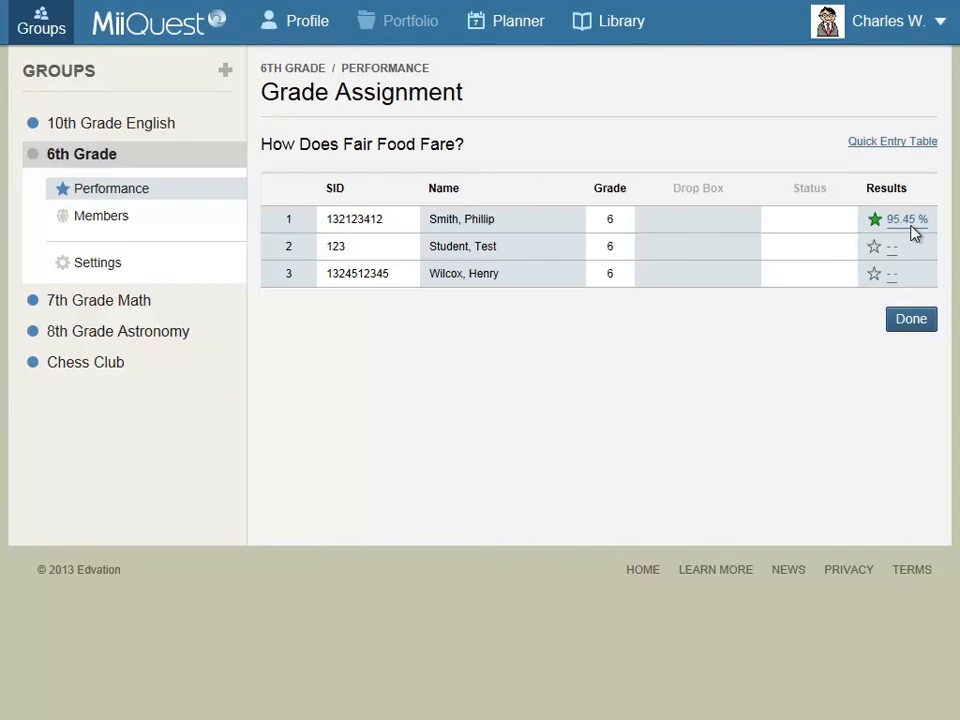
In the Quick Entry Table, score the second student's seven items 10, 9, 9, 9, 10, 9 and 10, and save the scores.
click(876, 143)
text(10)
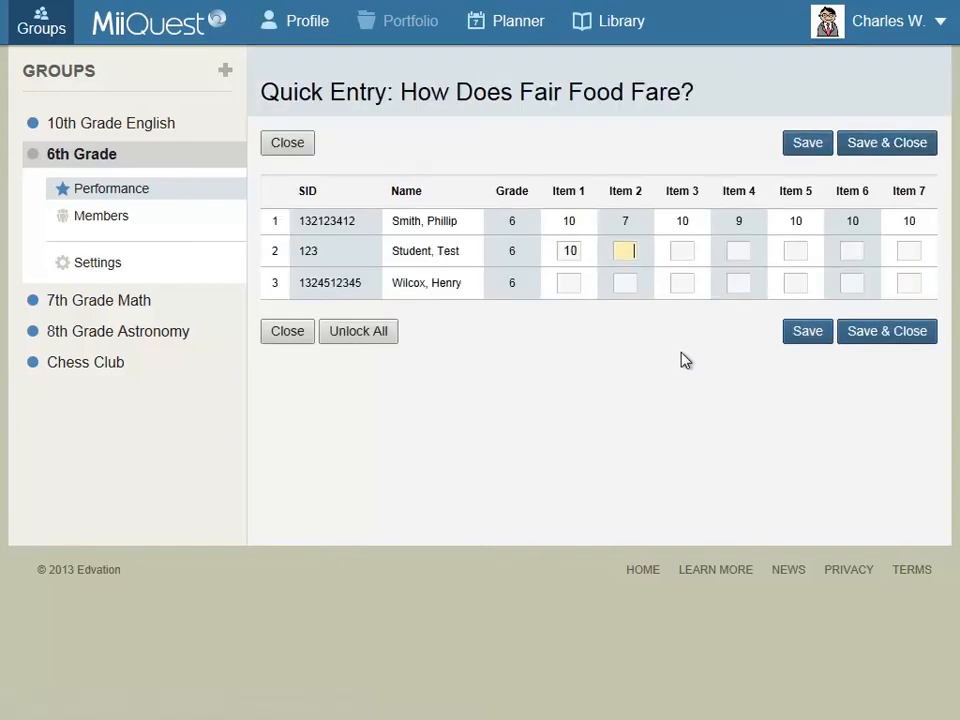
text(99910910)
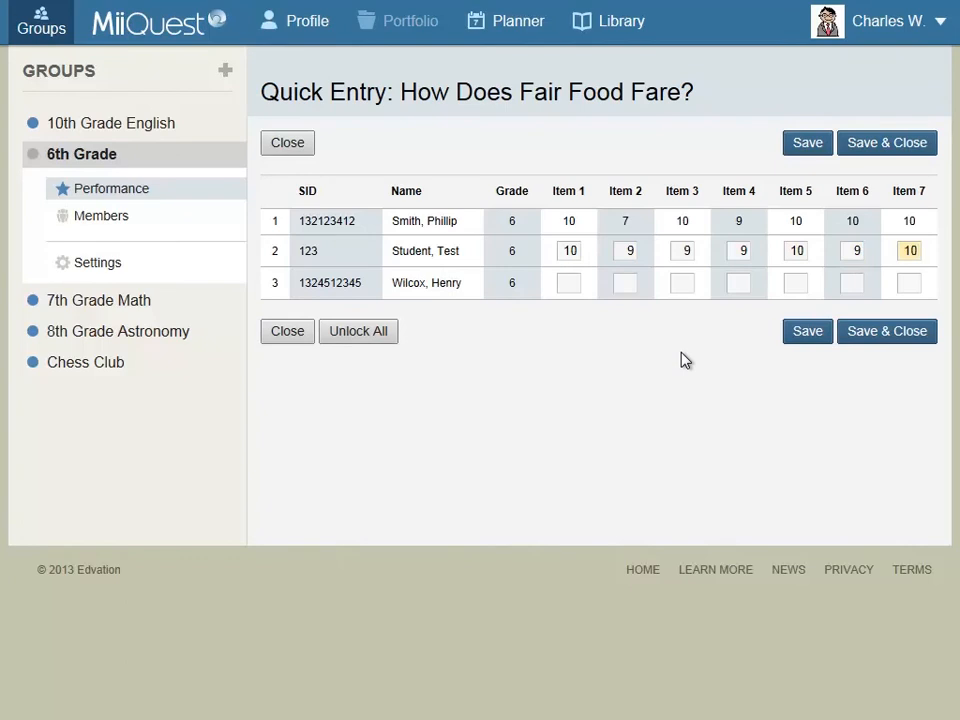
click(791, 342)
click(794, 341)
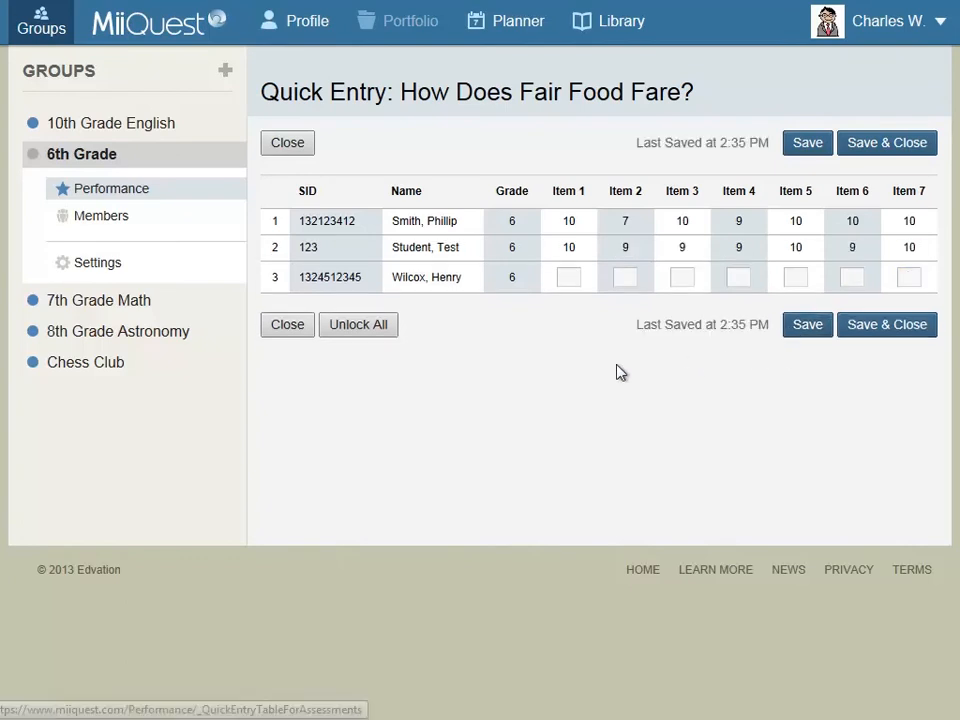
Unlock all saved scores in the quick entry table, save and close it, and finish grading the assignment.
click(377, 330)
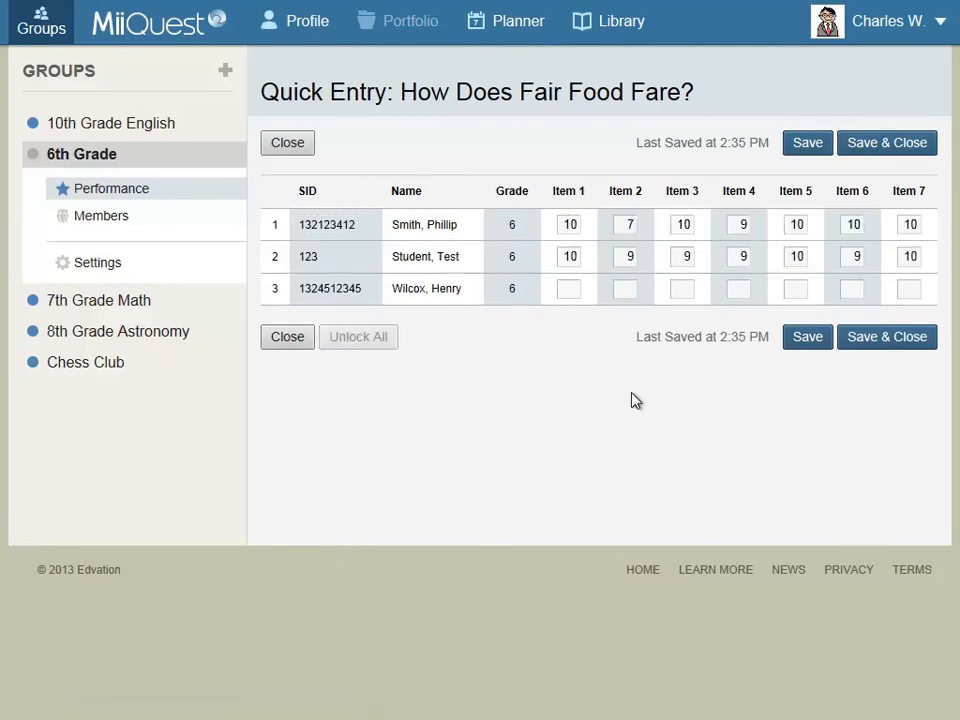
click(900, 338)
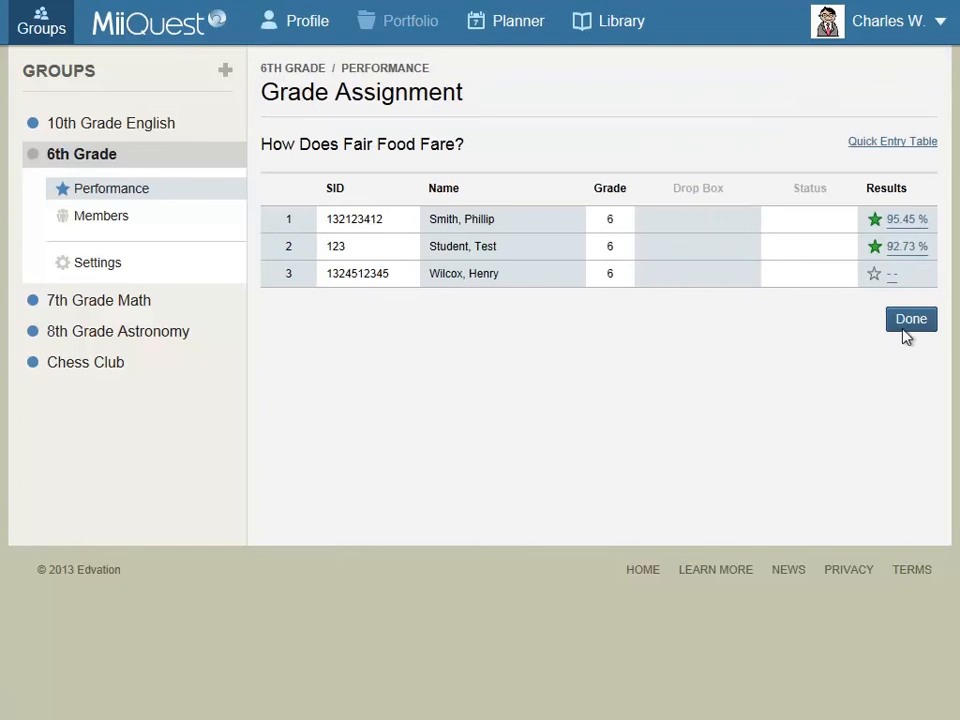
click(908, 320)
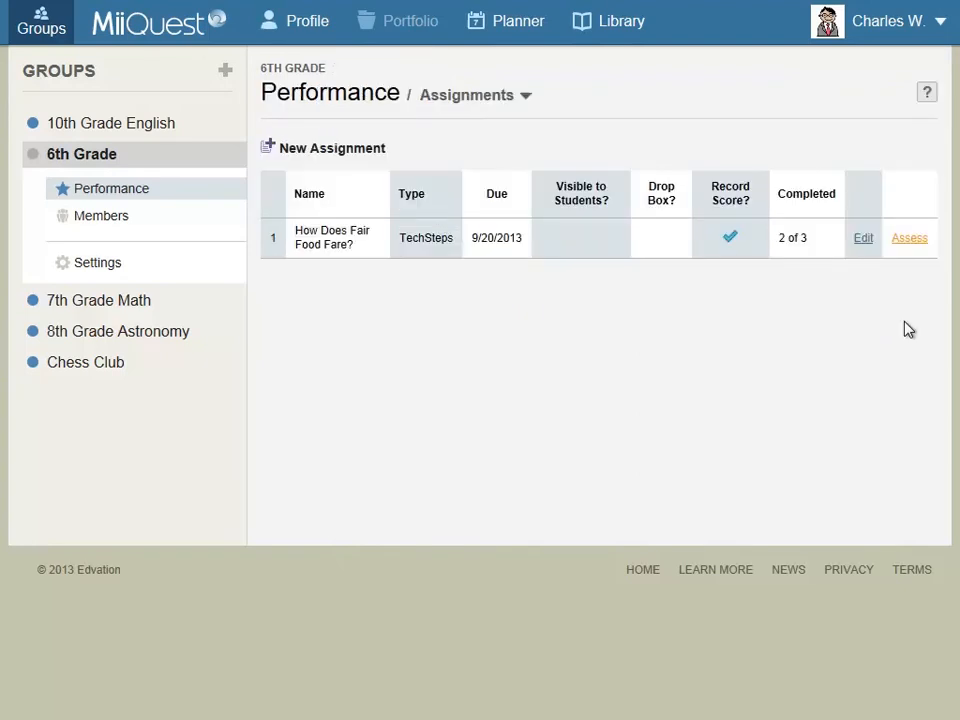
Open the Grade 7 activity "Collaborative Database" from the TechSteps K-8 Core library.
click(603, 28)
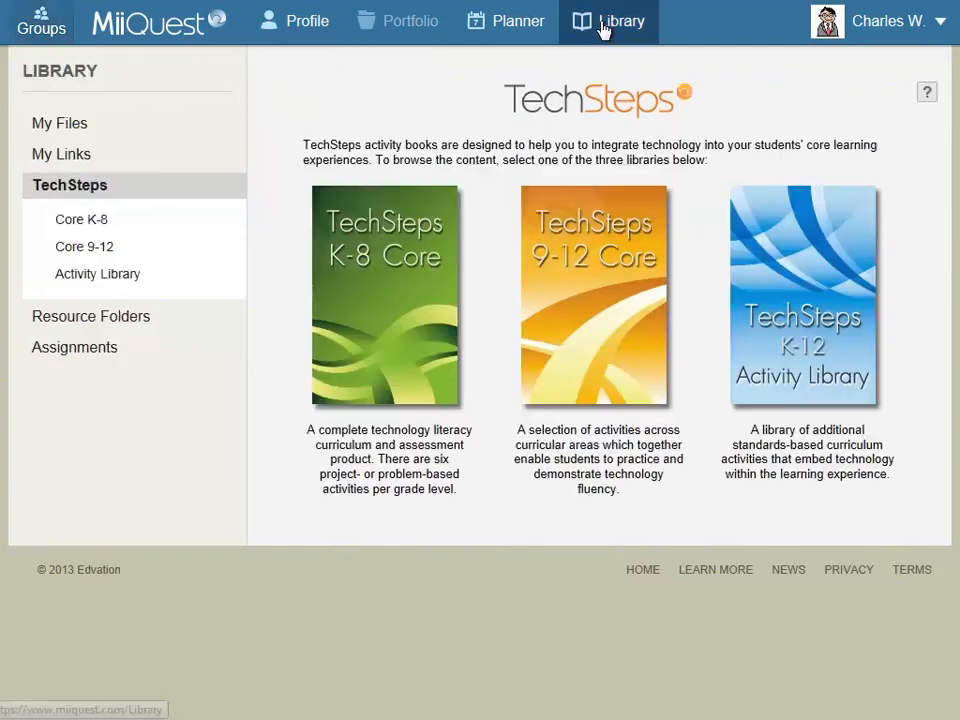
click(423, 268)
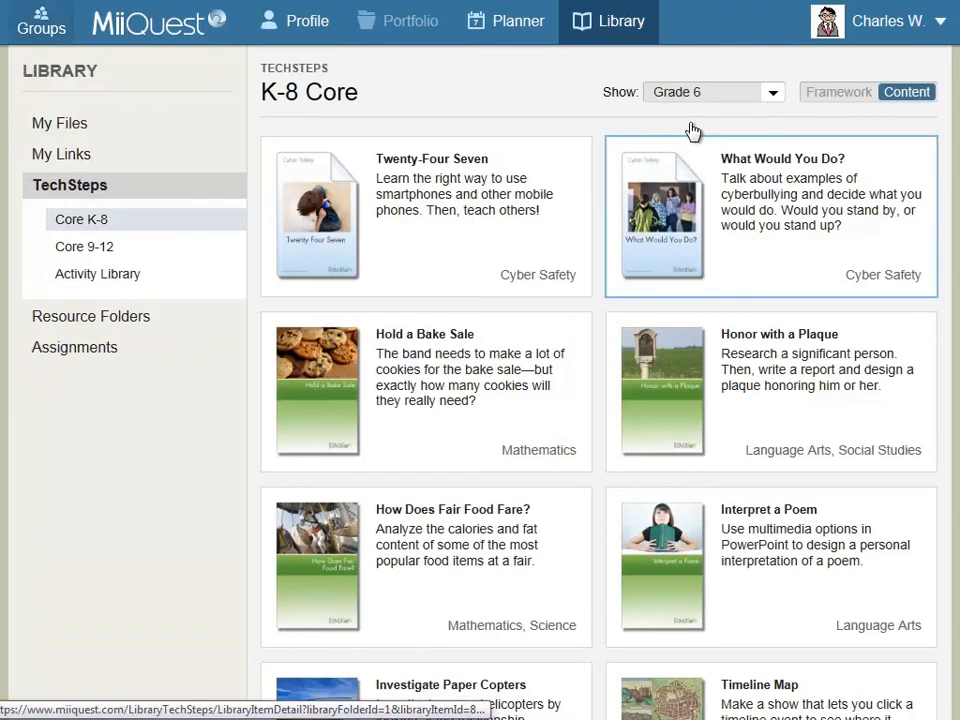
click(713, 93)
click(713, 248)
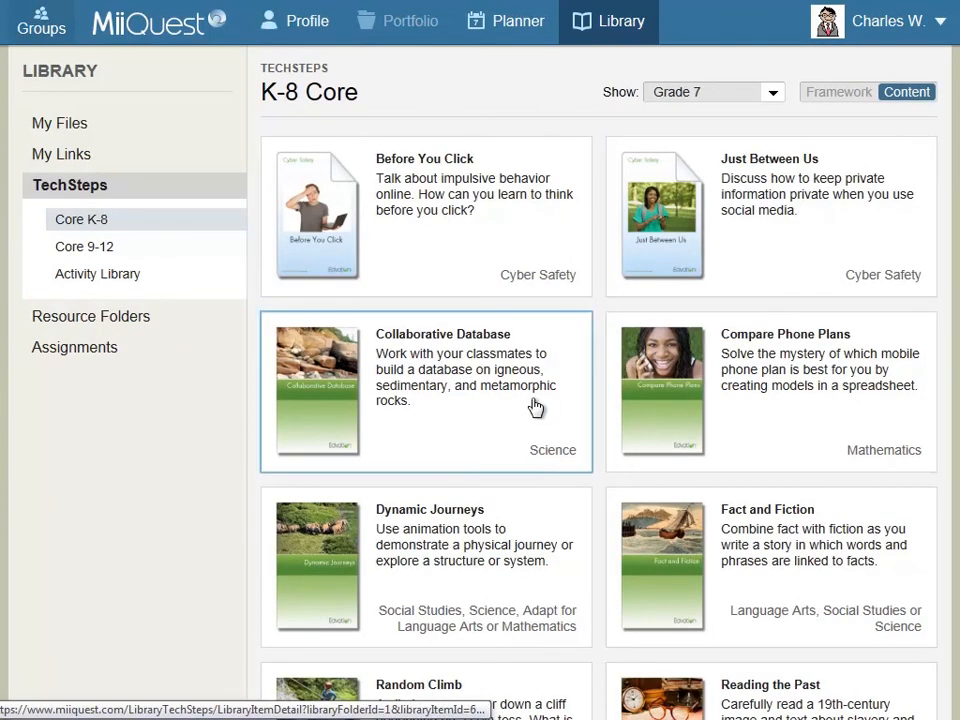
click(466, 414)
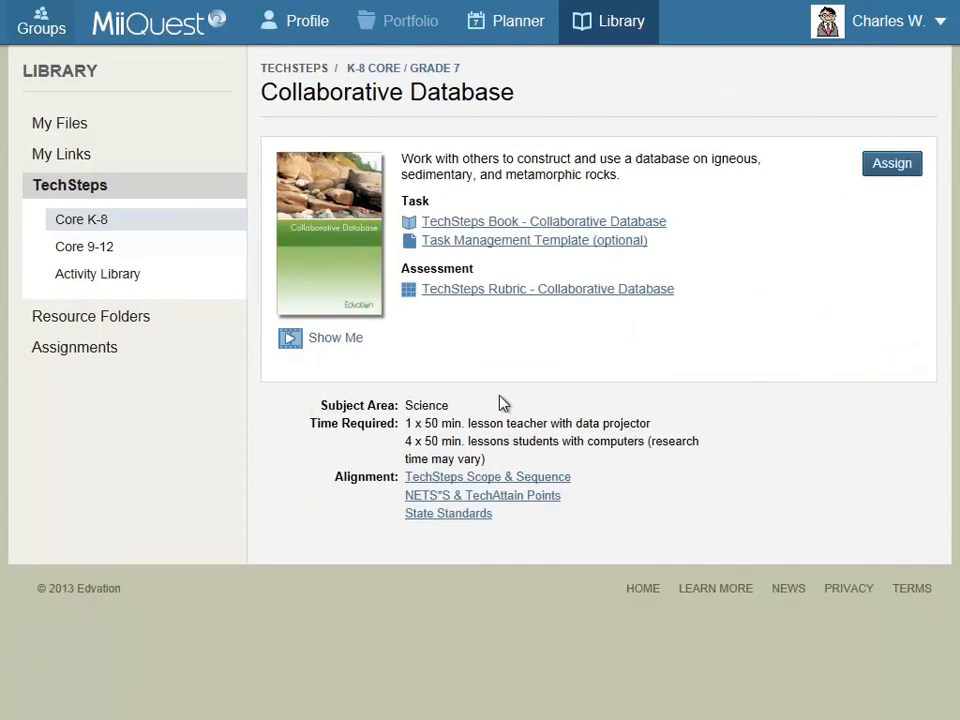
Assign the activity to all members of the 6th Grade group with due date 09/28/2013 and a submit method, and post it.
click(895, 165)
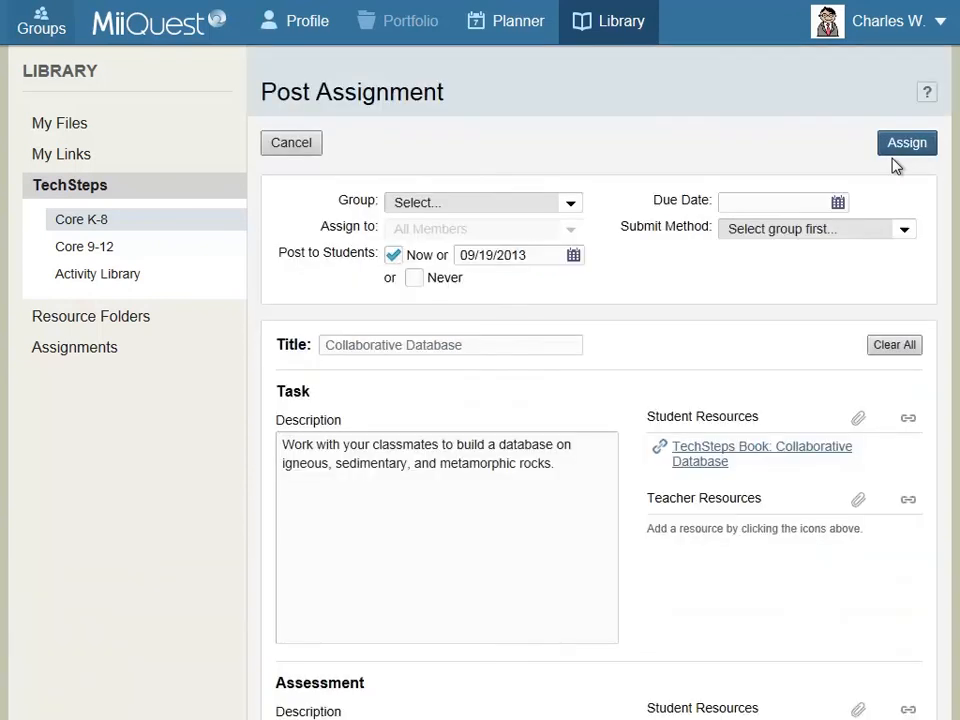
click(559, 206)
click(536, 240)
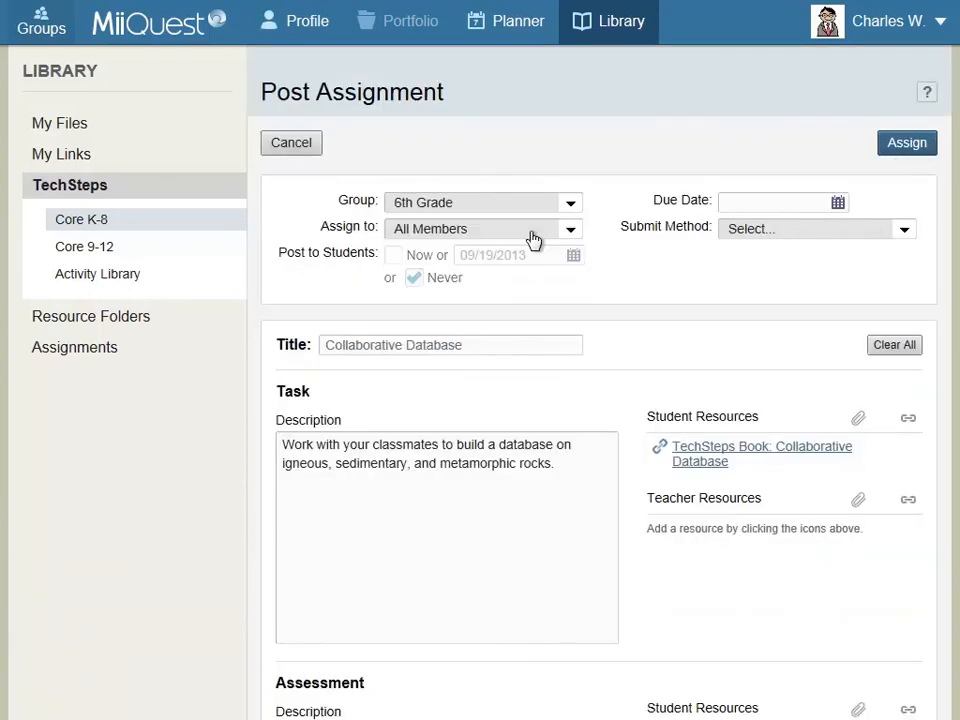
click(836, 204)
click(916, 348)
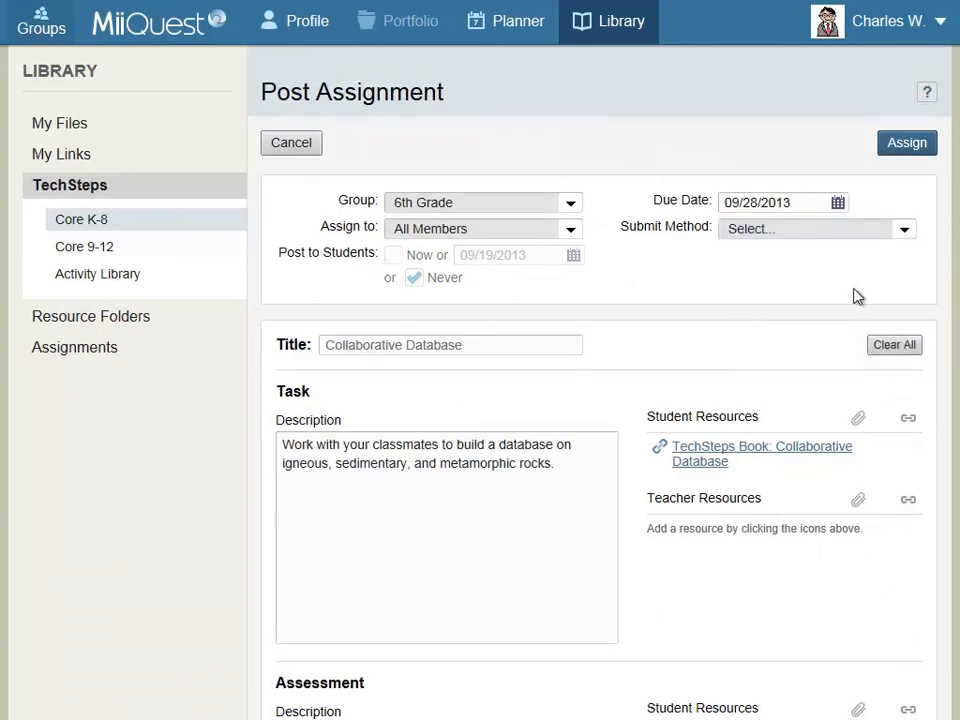
click(855, 230)
click(846, 266)
click(906, 143)
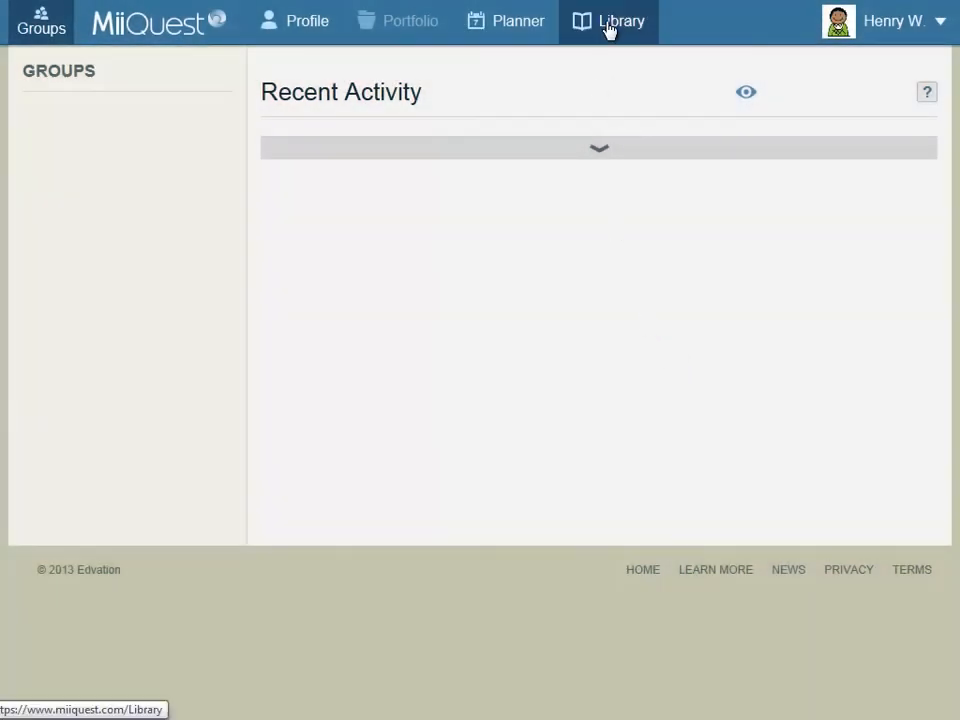
Check the TechSteps activities available in the student's library, and leave the student account.
click(609, 30)
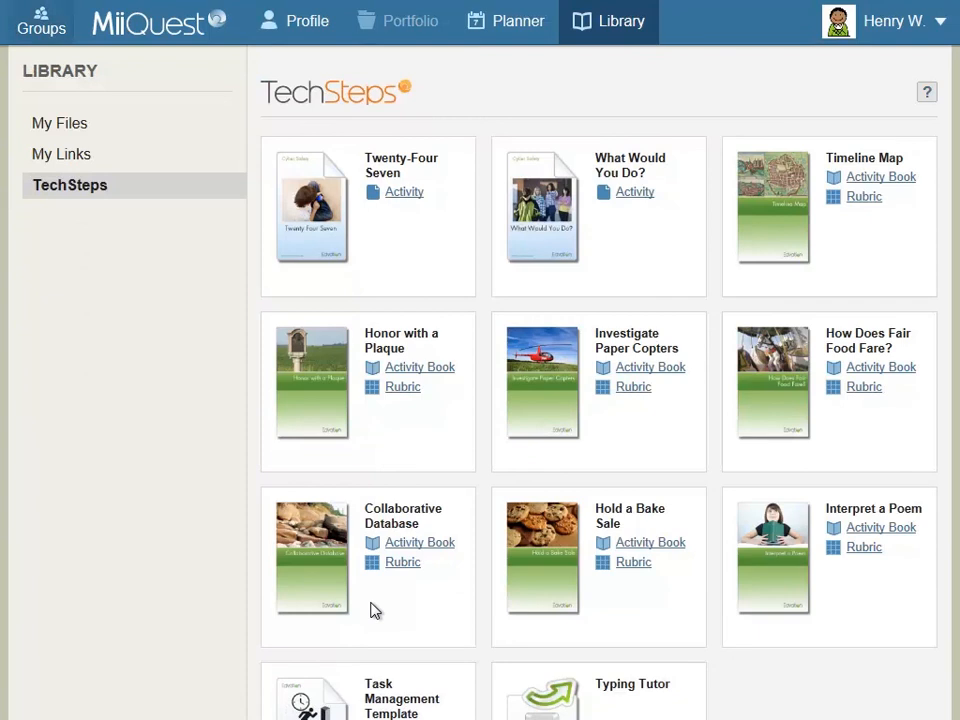
click(925, 38)
click(895, 93)
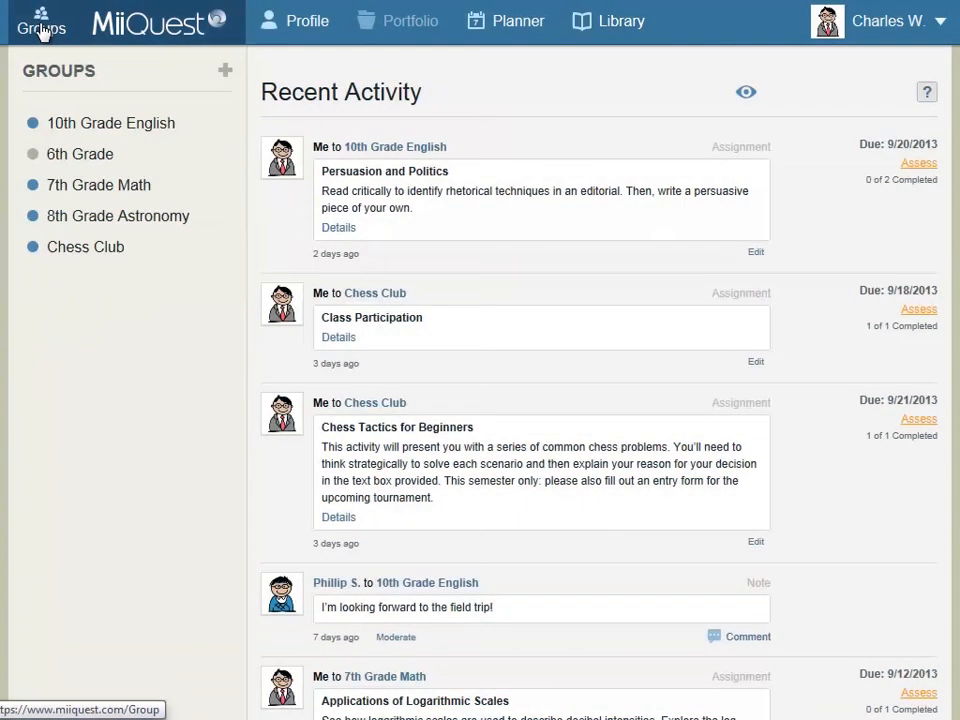
In the 6th Grade group's settings, change the group type to Collaboration and Assessment.
click(41, 30)
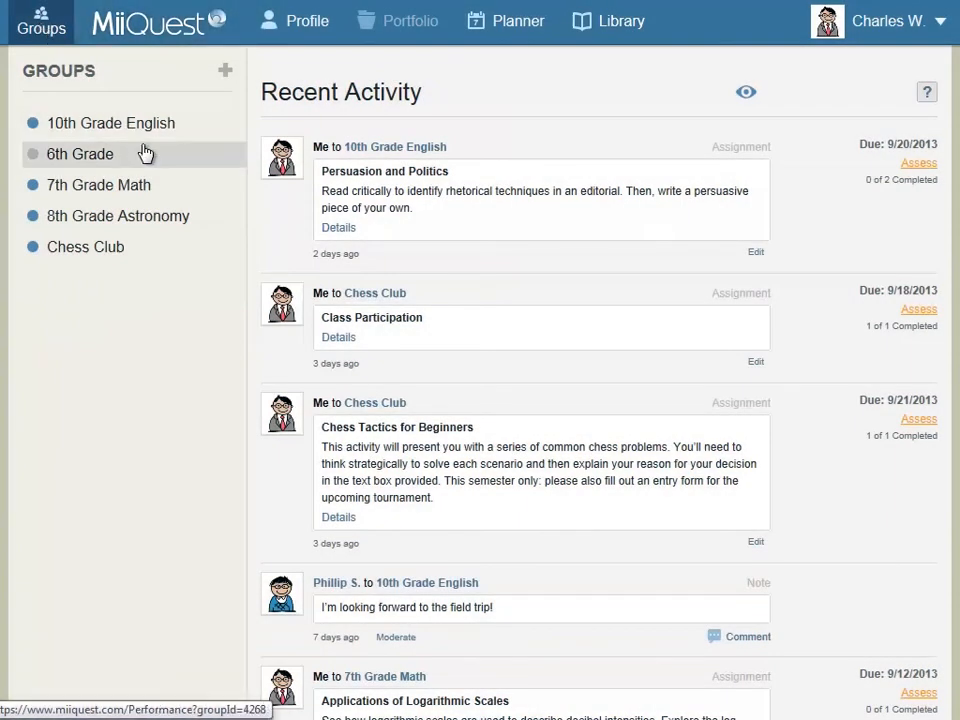
click(145, 152)
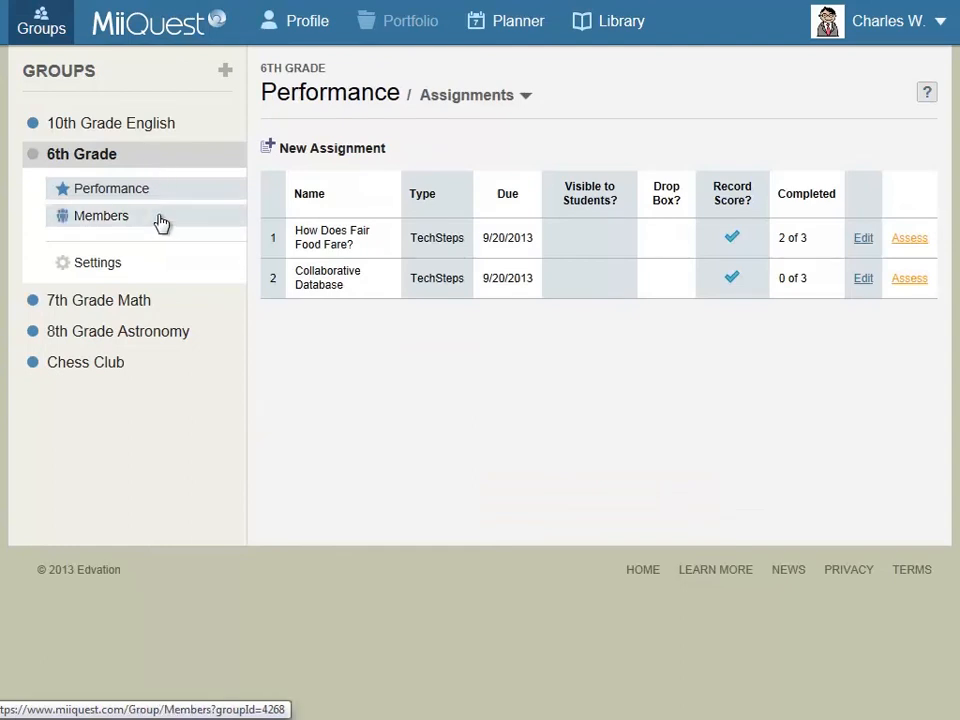
click(150, 266)
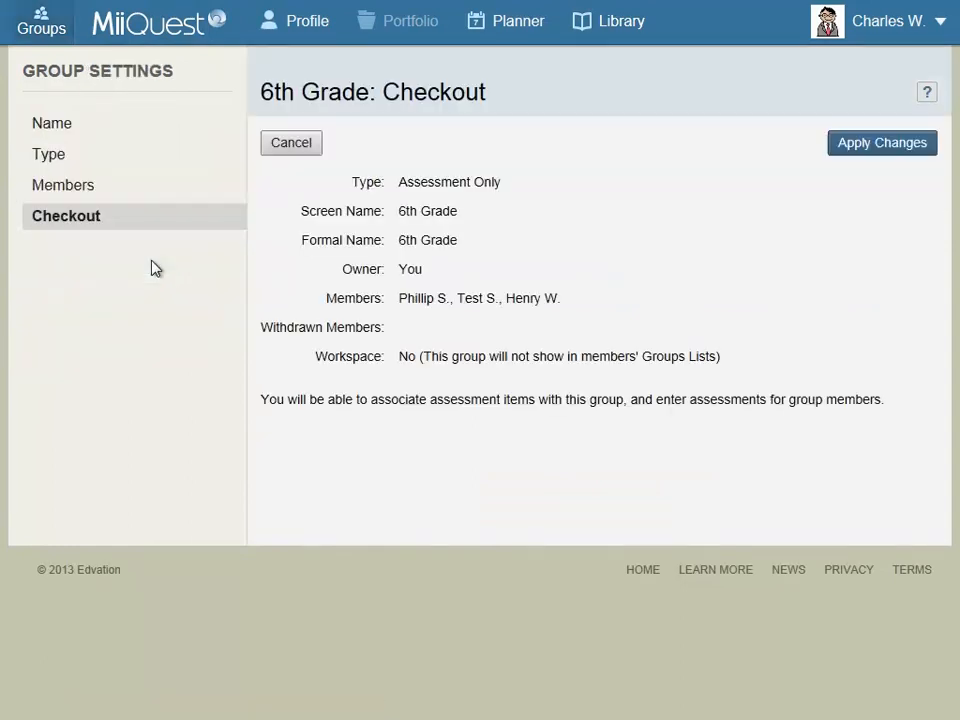
click(144, 153)
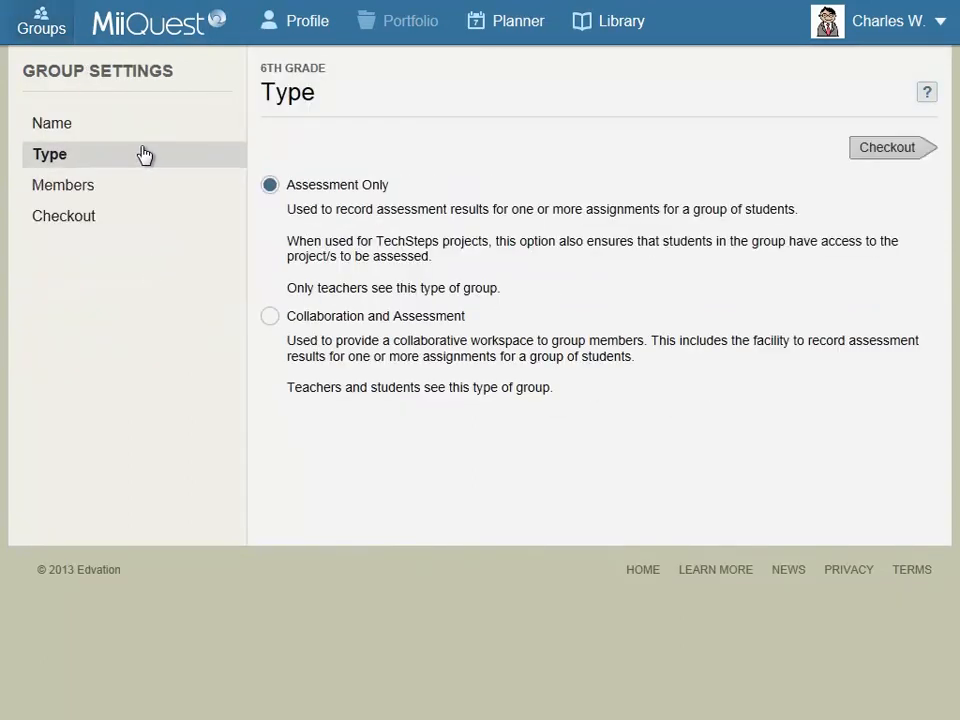
click(264, 318)
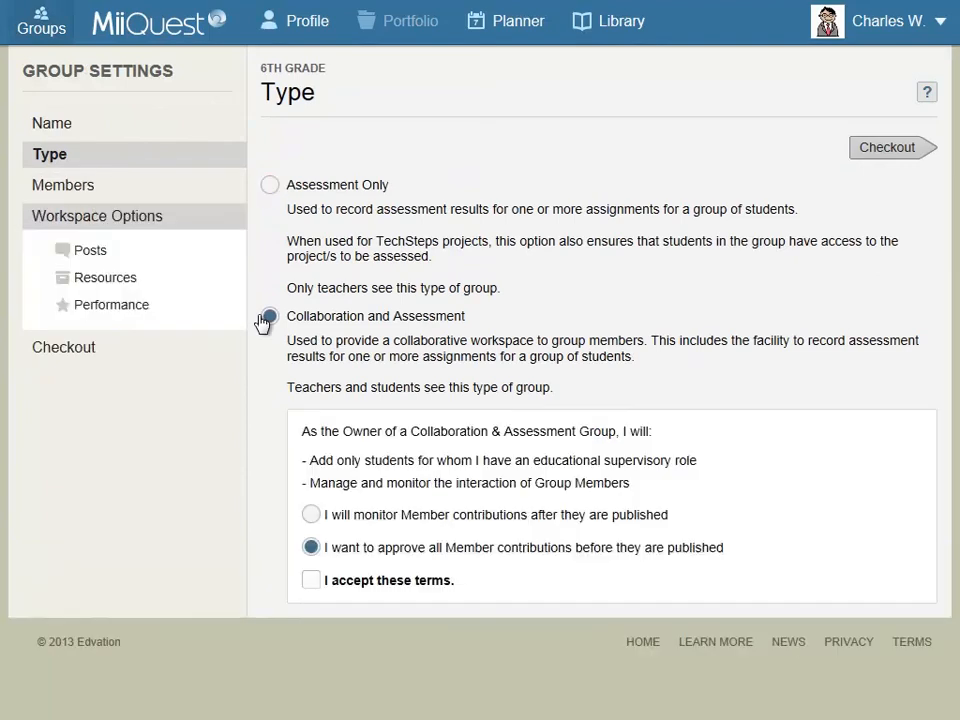